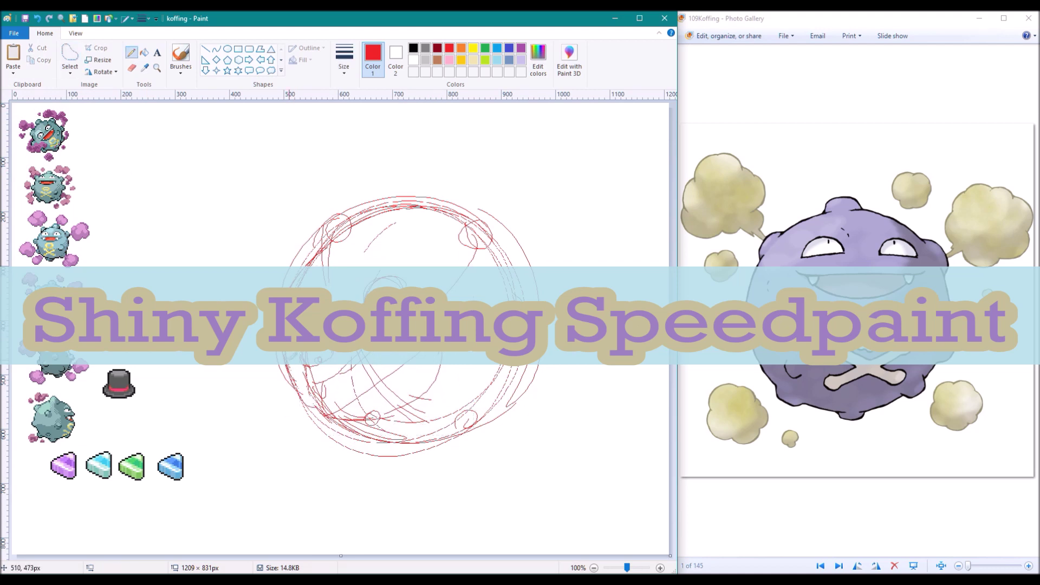
Lasso the facial features inside the rough circle sketch and shift them slightly upward and to the left.
drag(316, 384, 411, 390)
click(70, 59)
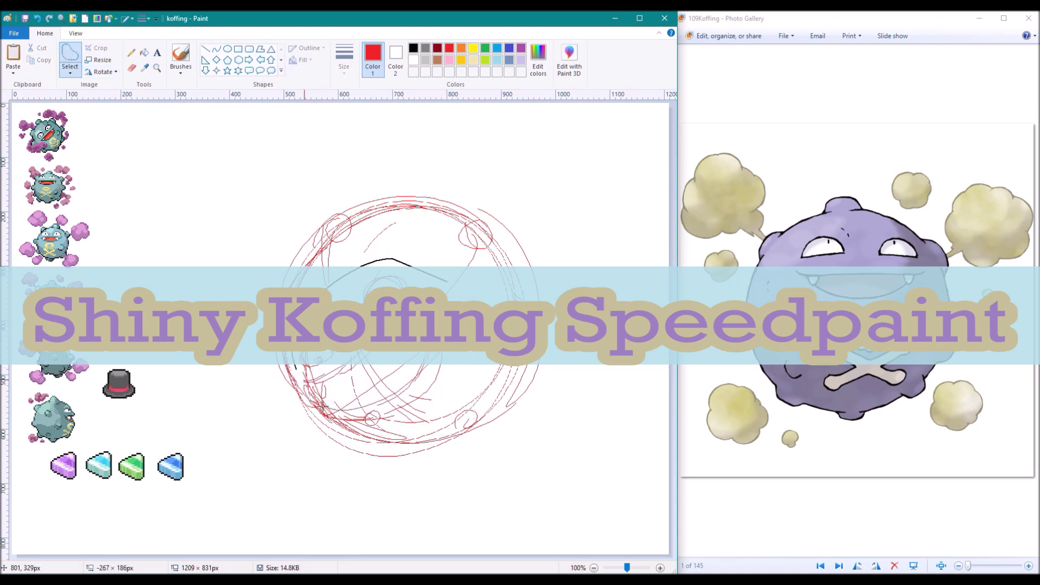
drag(304, 283, 454, 426)
drag(379, 352, 364, 325)
Go over the skull and crossbones, circular body outline and both eyes with thick red pencil strokes.
click(131, 52)
mouse_move(395, 369)
mouse_down()
mouse_move(364, 390)
mouse_move(403, 382)
mouse_move(364, 392)
mouse_move(449, 411)
mouse_up()
drag(428, 370, 397, 440)
drag(397, 440, 474, 388)
mouse_move(327, 237)
mouse_down()
mouse_move(398, 452)
mouse_move(523, 382)
mouse_up()
drag(466, 445, 379, 449)
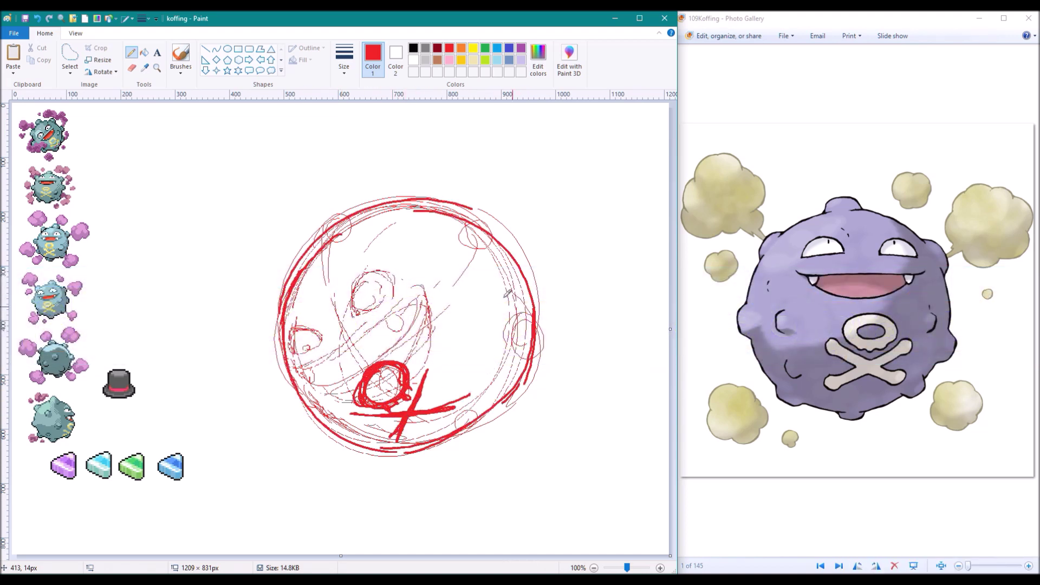
drag(304, 312, 320, 347)
drag(380, 270, 368, 303)
Select the whole circle sketch and place it at a smaller size beside the reference sprites.
click(69, 54)
mouse_move(228, 181)
mouse_down()
mouse_move(608, 492)
mouse_move(479, 386)
mouse_up()
drag(352, 282, 213, 214)
Sketch a new Koffing in the freed canvas area, with a round body, face guidelines, eyes, wide mouth, skull and crossbones.
click(131, 52)
mouse_move(445, 239)
mouse_down()
mouse_move(498, 286)
mouse_move(460, 392)
mouse_up()
mouse_move(424, 248)
mouse_down()
mouse_move(428, 354)
mouse_move(512, 295)
mouse_up()
mouse_move(395, 330)
mouse_down()
mouse_move(387, 341)
mouse_move(409, 338)
mouse_up()
drag(477, 312, 458, 327)
drag(398, 348, 484, 333)
drag(380, 255, 363, 374)
drag(352, 303, 537, 346)
Erase stray strokes around the skull and add round bumps to the new Koffing's body in red.
click(131, 67)
mouse_move(373, 395)
mouse_down()
mouse_move(441, 417)
mouse_move(486, 387)
mouse_move(401, 379)
mouse_move(446, 392)
mouse_move(439, 412)
mouse_move(493, 402)
mouse_up()
key(alt+h)
key(p)
mouse_move(485, 368)
mouse_down()
mouse_move(434, 410)
mouse_move(487, 369)
mouse_up()
mouse_move(380, 398)
mouse_down()
mouse_move(354, 326)
mouse_move(374, 265)
mouse_up()
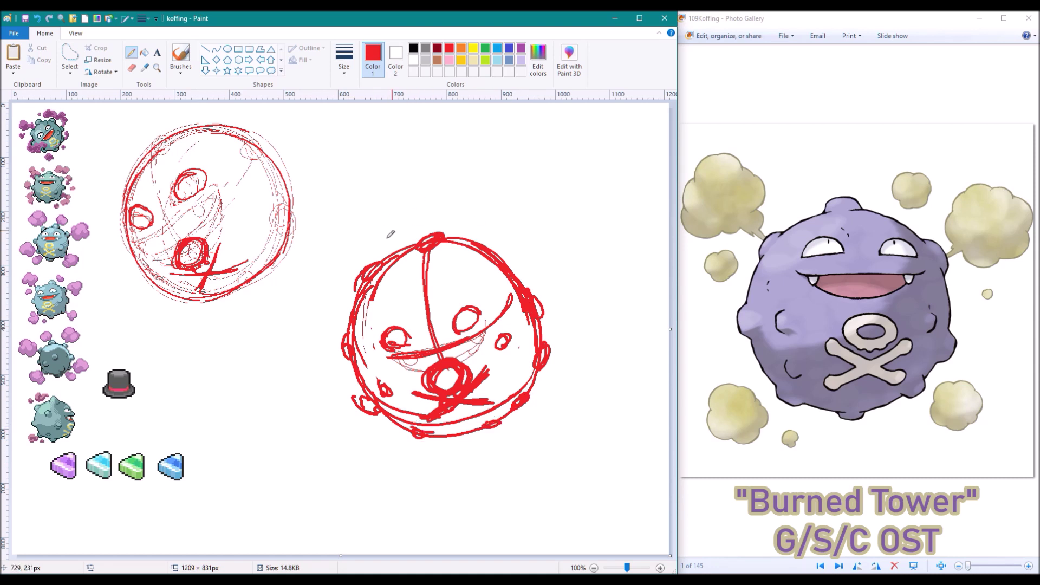
Sketch a tilted top hat with a cylindrical crown and wide oval brim on Koffing's head.
drag(352, 282, 336, 192)
mouse_move(336, 192)
mouse_down()
mouse_move(422, 174)
mouse_move(458, 228)
mouse_move(405, 245)
mouse_up()
mouse_move(479, 217)
mouse_down()
mouse_move(548, 295)
mouse_move(545, 341)
mouse_move(495, 317)
mouse_up()
Rework both eyes into half-closed shapes, erasing the leftover lines inside them.
mouse_move(400, 332)
mouse_down()
mouse_move(461, 324)
mouse_move(502, 306)
mouse_move(414, 344)
mouse_up()
click(131, 68)
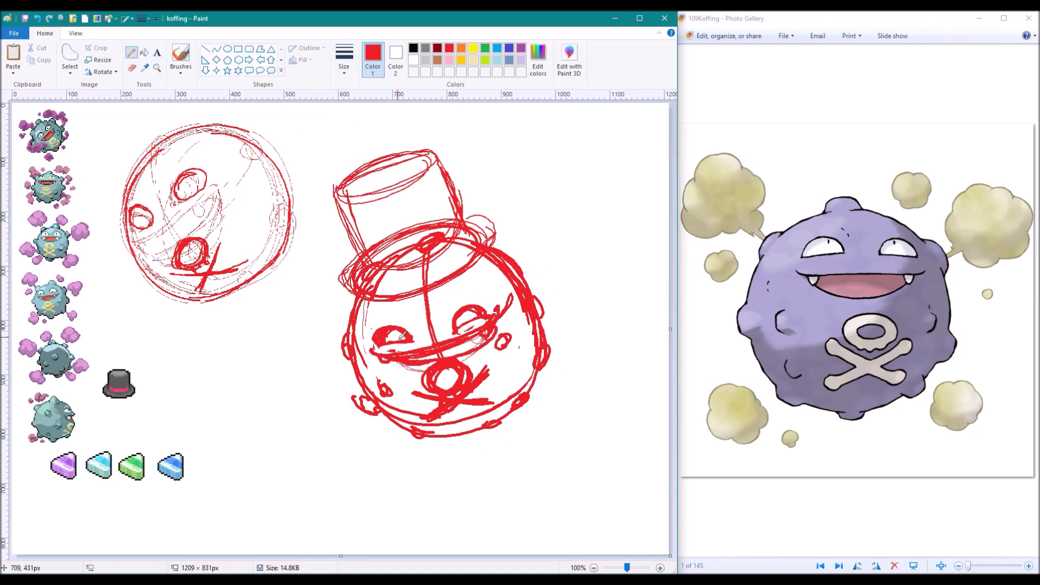
click(132, 68)
drag(374, 332, 418, 341)
drag(454, 324, 460, 325)
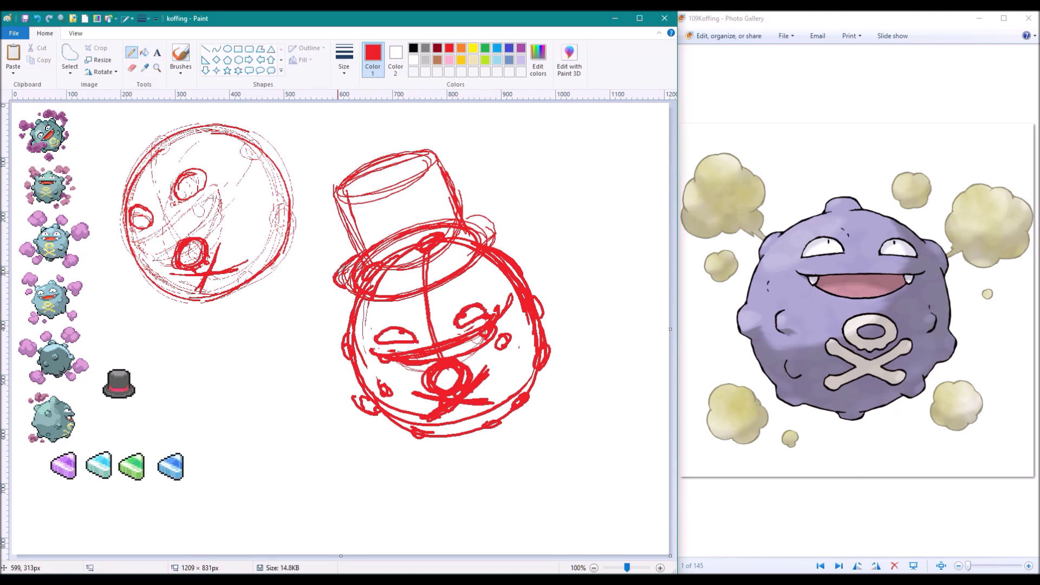
Thicken the outline of the hat's crown and brim in red and touch up the left eye.
drag(365, 278, 509, 227)
mouse_move(332, 187)
mouse_down()
mouse_move(460, 152)
mouse_move(463, 211)
mouse_up()
drag(333, 190, 352, 244)
drag(379, 346, 412, 348)
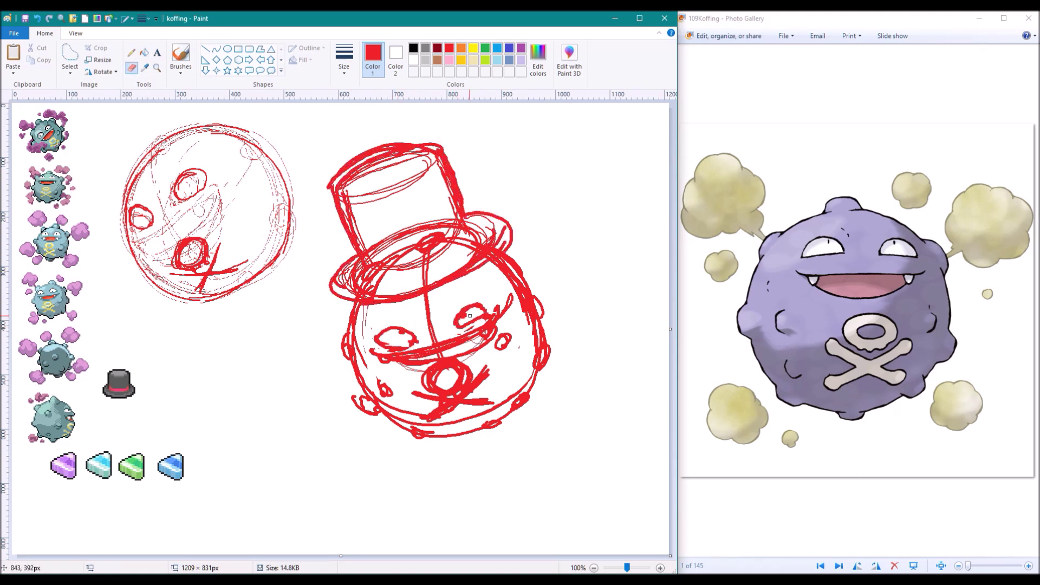
drag(406, 233, 457, 206)
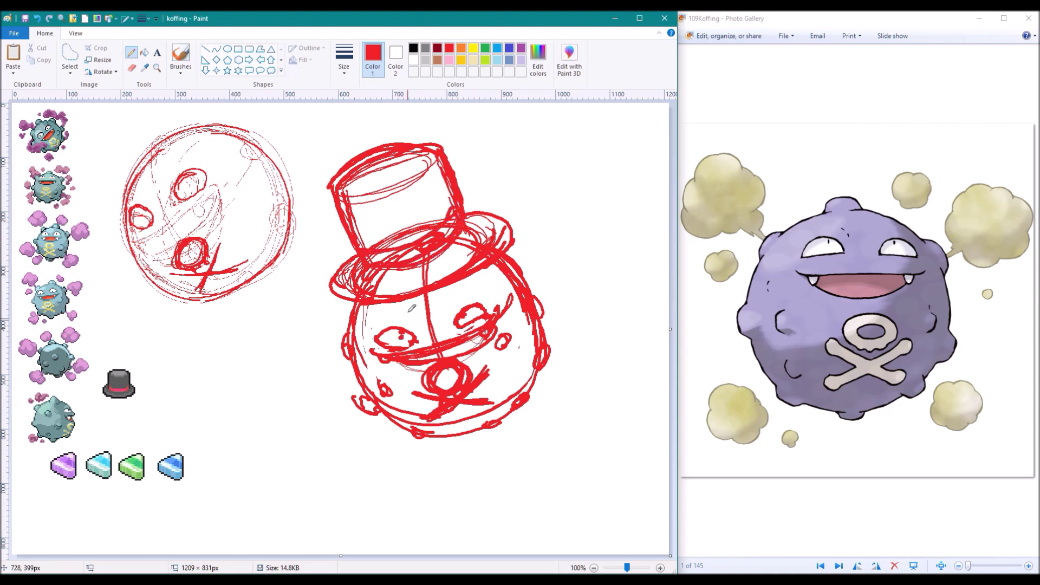
Reinforce the body outline along the right side, the bottom and the left bumps with thick red strokes.
drag(525, 295, 504, 267)
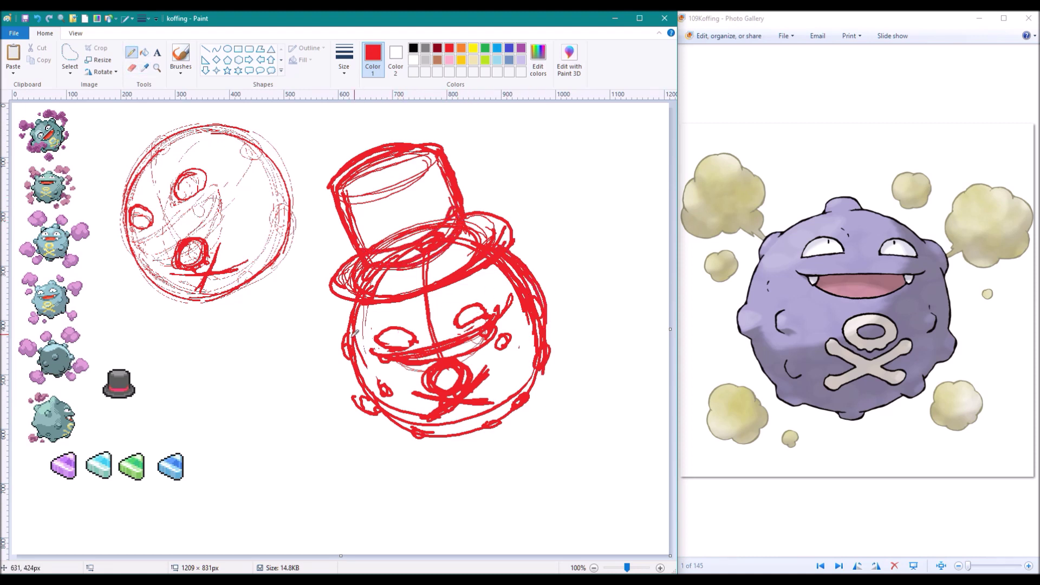
drag(463, 417, 347, 379)
drag(346, 325, 536, 373)
Erase the hat's overlapping construction lines and redraw clean contours for its crown and brim.
click(131, 67)
mouse_move(336, 185)
mouse_down()
mouse_move(358, 244)
mouse_move(398, 161)
mouse_move(422, 178)
mouse_move(403, 255)
mouse_up()
click(131, 52)
mouse_move(338, 222)
mouse_down()
mouse_move(385, 147)
mouse_move(442, 142)
mouse_up()
mouse_move(360, 251)
mouse_down()
mouse_move(402, 239)
mouse_move(325, 292)
mouse_up()
drag(466, 217, 512, 222)
click(131, 68)
mouse_move(330, 265)
mouse_down()
mouse_move(368, 288)
mouse_move(428, 268)
mouse_up()
Select the hat-wearing Koffing sketch and enlarge it to fill the middle of the canvas.
click(70, 60)
mouse_move(239, 112)
mouse_down()
mouse_move(257, 311)
mouse_move(216, 298)
mouse_move(550, 269)
mouse_move(398, 273)
mouse_move(435, 242)
mouse_up()
click(204, 455)
Regroup the four gem sprites in two rows below the Koffing sprites, with the top hat sprite beside them.
mouse_move(80, 448)
mouse_down()
mouse_move(157, 494)
mouse_move(48, 504)
mouse_up()
drag(100, 365, 138, 404)
drag(119, 384, 102, 478)
Touch up the hat brim's left edge and reposition selected parts of the face and hat.
click(131, 53)
mouse_move(238, 287)
mouse_down()
mouse_move(233, 325)
mouse_move(286, 347)
mouse_up()
click(70, 72)
click(38, 116)
drag(379, 379, 374, 352)
click(70, 72)
click(38, 117)
mouse_move(434, 125)
mouse_down()
mouse_move(220, 169)
mouse_move(528, 223)
mouse_up()
drag(336, 179, 336, 187)
click(132, 52)
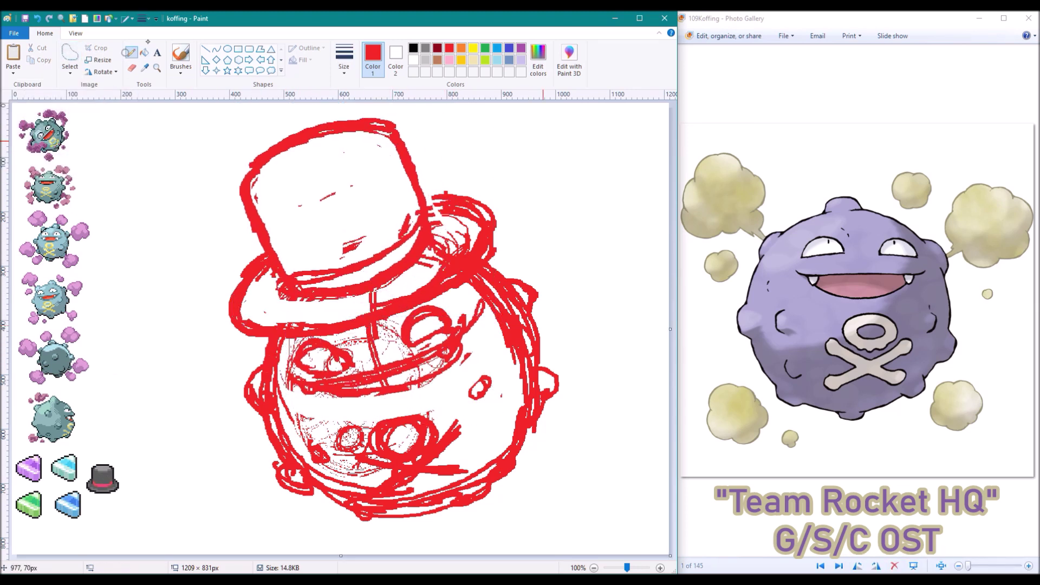
Erase the stray lines inside and around the hat brim to leave a clean oval edge.
click(131, 68)
drag(247, 268, 255, 303)
mouse_move(433, 250)
mouse_down()
mouse_move(460, 212)
mouse_move(466, 255)
mouse_up()
mouse_move(244, 325)
mouse_down()
mouse_move(308, 324)
mouse_move(466, 217)
mouse_up()
Erase the face guidelines and clean up both eyes into half-lidded shapes.
mouse_move(336, 383)
mouse_down()
mouse_move(400, 305)
mouse_move(336, 441)
mouse_move(408, 315)
mouse_up()
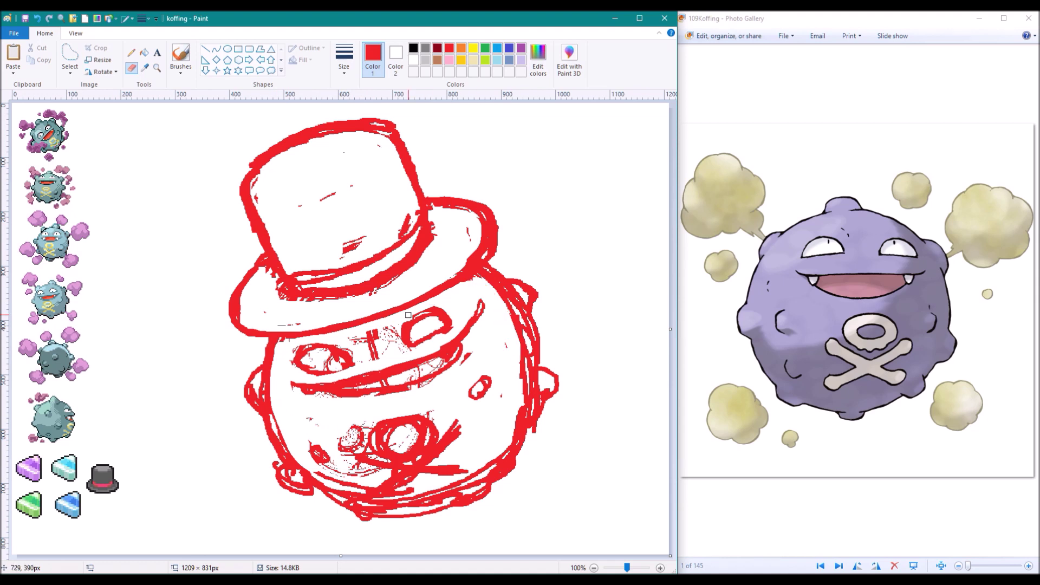
mouse_move(345, 369)
mouse_down()
mouse_move(394, 327)
mouse_move(428, 325)
mouse_move(417, 341)
mouse_move(464, 321)
mouse_move(448, 336)
mouse_up()
click(131, 53)
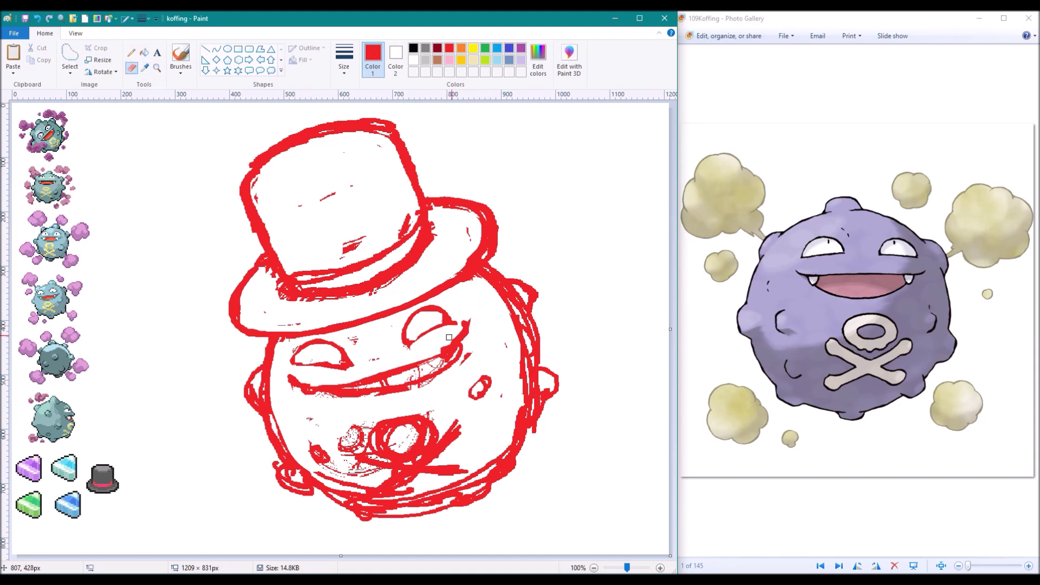
Clear the lines inside the mouth and redraw it as an open grin with two small fangs.
mouse_move(308, 383)
mouse_down()
mouse_move(325, 398)
mouse_move(434, 368)
mouse_move(325, 390)
mouse_move(406, 386)
mouse_up()
click(131, 68)
click(131, 52)
drag(440, 339, 448, 358)
drag(321, 393, 439, 378)
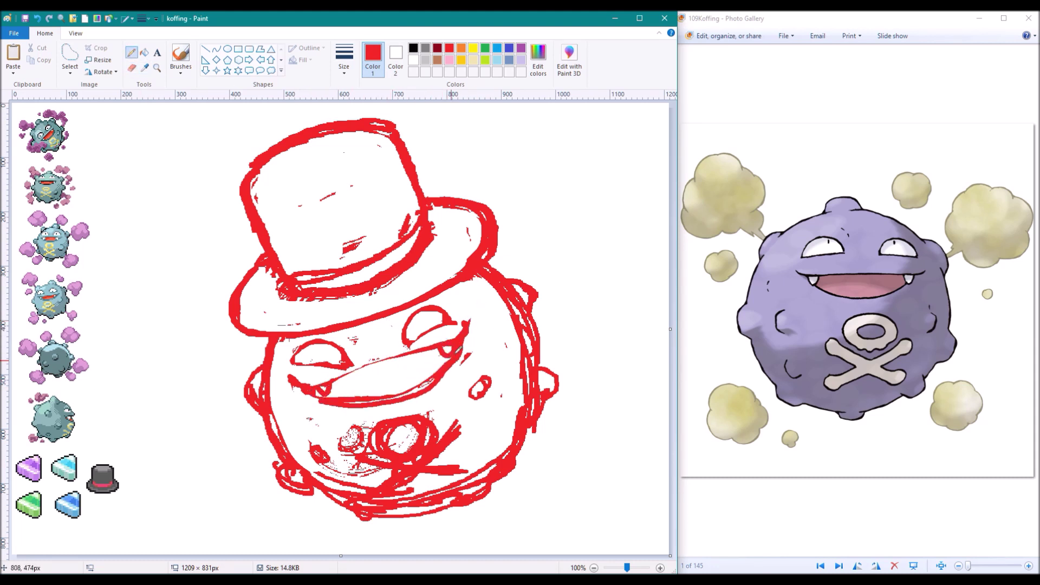
Redraw the body outline with new bumps, fill in the skull ring more heavily, and erase the old contour lines.
click(130, 52)
mouse_move(412, 428)
mouse_down()
mouse_move(446, 407)
mouse_move(379, 423)
mouse_move(431, 409)
mouse_move(348, 457)
mouse_move(265, 460)
mouse_move(526, 477)
mouse_move(255, 450)
mouse_move(502, 420)
mouse_move(287, 498)
mouse_move(544, 282)
mouse_move(541, 477)
mouse_move(454, 541)
mouse_move(285, 485)
mouse_move(254, 374)
mouse_move(336, 509)
mouse_move(276, 293)
mouse_move(379, 246)
mouse_move(397, 118)
mouse_up()
key(alt+h)
key(e)
mouse_move(464, 291)
mouse_down()
mouse_move(526, 352)
mouse_move(520, 401)
mouse_move(539, 287)
mouse_move(435, 513)
mouse_move(528, 417)
mouse_move(410, 515)
mouse_move(534, 483)
mouse_move(535, 437)
mouse_move(288, 371)
mouse_up()
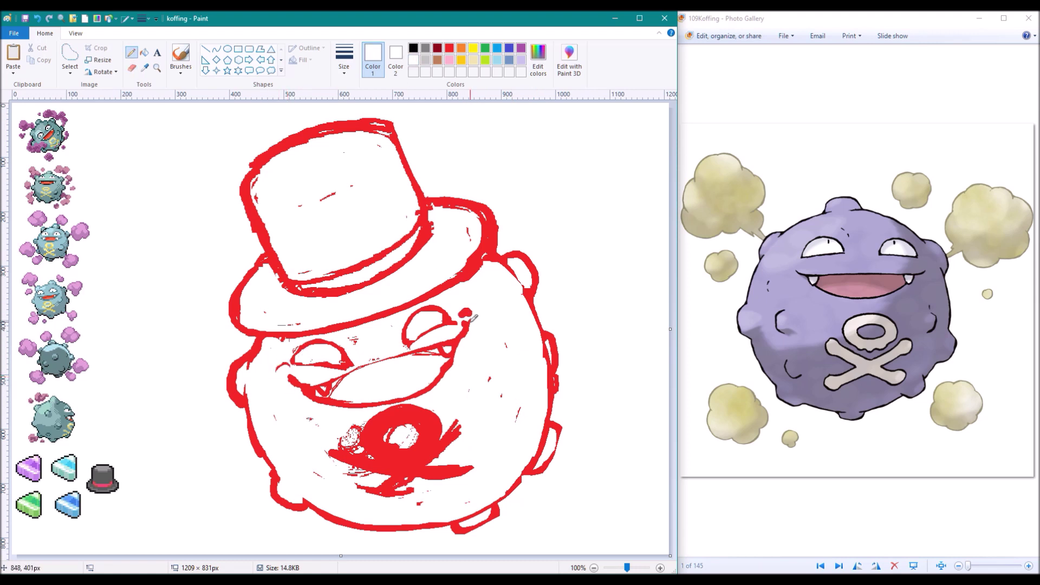
Add pupils to the eyes and draw bumps on both sides of the face and at the body's bottom edge.
drag(444, 363, 316, 471)
drag(276, 421, 296, 448)
mouse_move(349, 529)
mouse_down()
mouse_move(369, 543)
mouse_move(391, 534)
mouse_up()
mouse_move(509, 354)
mouse_down()
mouse_move(497, 390)
mouse_move(528, 374)
mouse_up()
click(131, 68)
drag(286, 436, 277, 425)
mouse_move(503, 362)
mouse_down()
mouse_move(512, 391)
mouse_move(494, 398)
mouse_move(506, 351)
mouse_up()
click(132, 68)
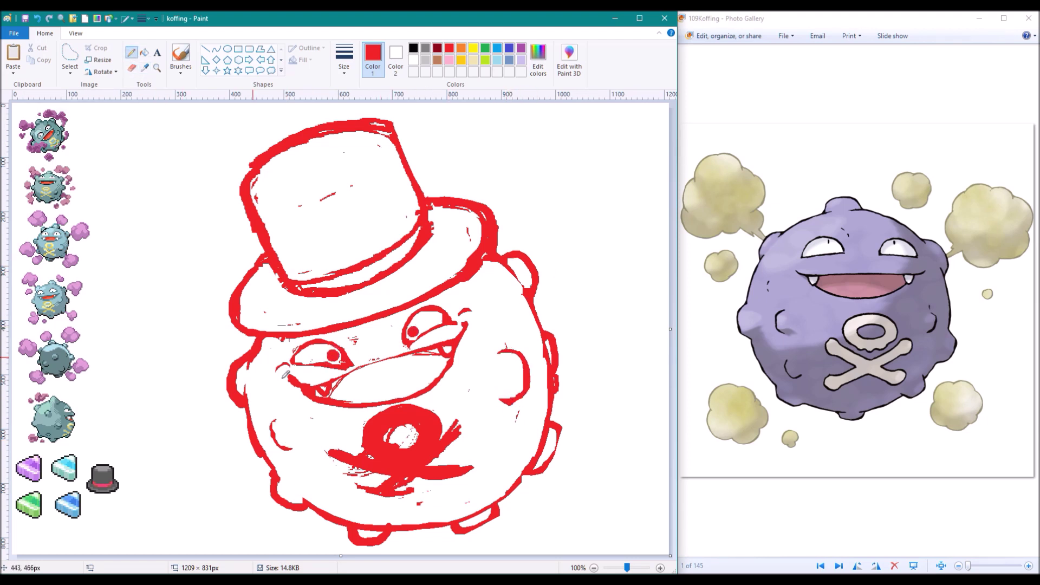
Thin the hat's thick outline with the eraser and add a fine curved line for the crown's front rim.
click(131, 67)
mouse_move(246, 193)
mouse_down()
mouse_move(255, 239)
mouse_move(317, 163)
mouse_move(379, 130)
mouse_move(340, 195)
mouse_up()
key(ctrl+z)
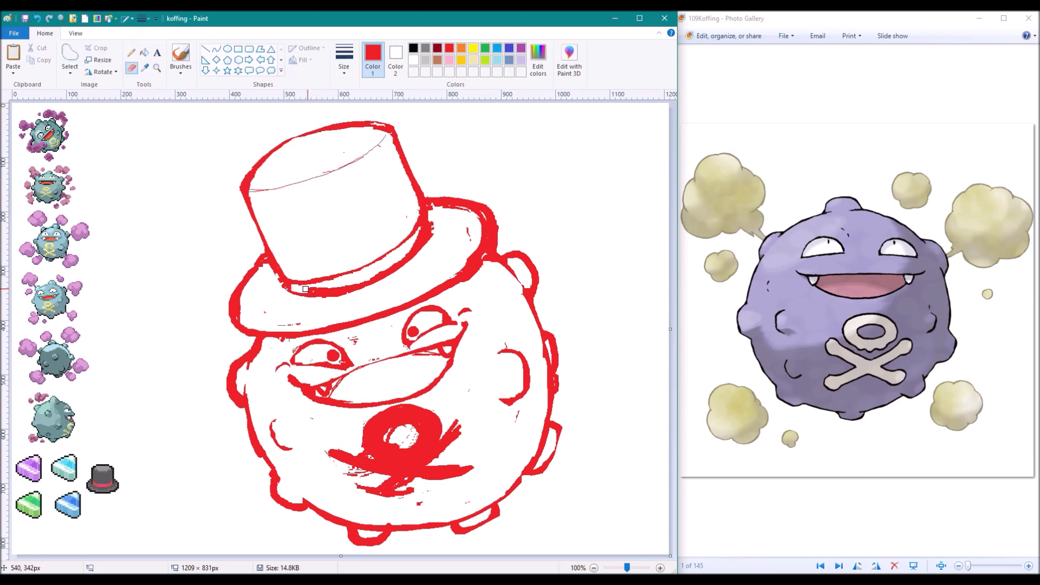
mouse_move(436, 224)
mouse_down()
mouse_move(475, 232)
mouse_move(406, 295)
mouse_up()
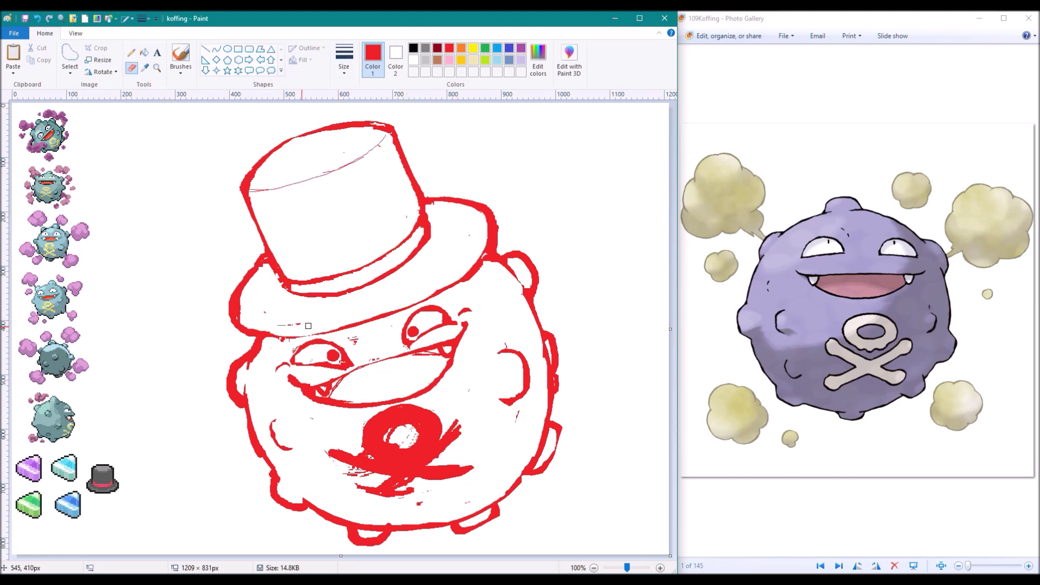
Draw a hatched band around the hat's base and a curved inner edge line along the brim.
click(130, 53)
drag(292, 289, 423, 231)
click(216, 49)
drag(244, 303, 485, 216)
drag(363, 260, 480, 308)
Set a thinner pencil size and sketch puffy smoke clouds of various sizes around Koffing.
click(130, 53)
click(344, 57)
click(319, 106)
drag(531, 254, 540, 249)
mouse_move(185, 400)
mouse_down()
mouse_move(192, 298)
mouse_move(187, 402)
mouse_up()
drag(187, 202, 220, 175)
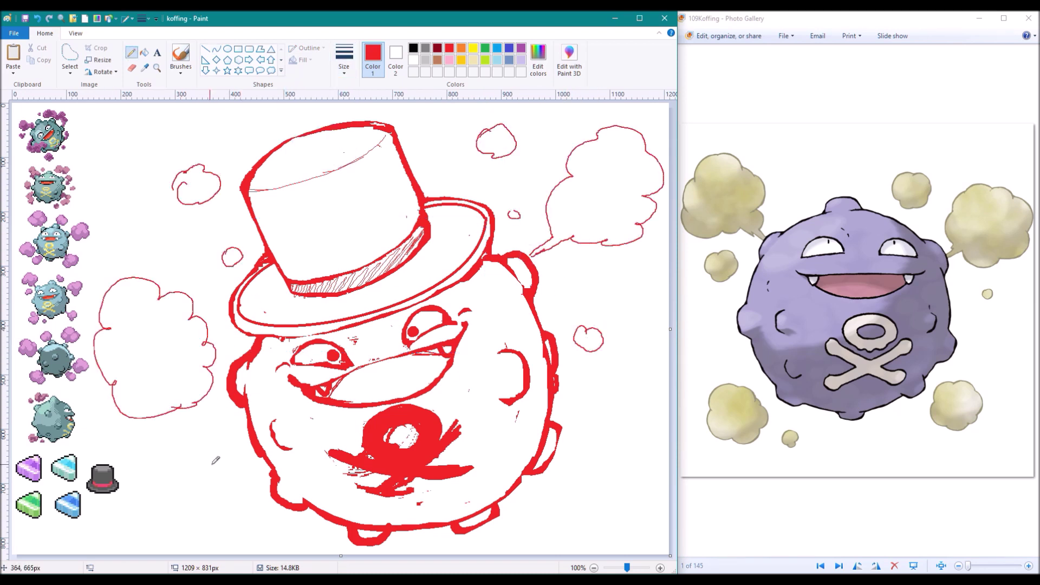
drag(217, 437, 241, 450)
drag(190, 370, 218, 379)
mouse_move(97, 359)
mouse_down()
mouse_move(135, 419)
mouse_move(214, 344)
mouse_move(187, 368)
mouse_up()
Refine the gas jet joining the left cloud to the body and sketch another cloud at the lower right.
key(alt+h)
key(e)
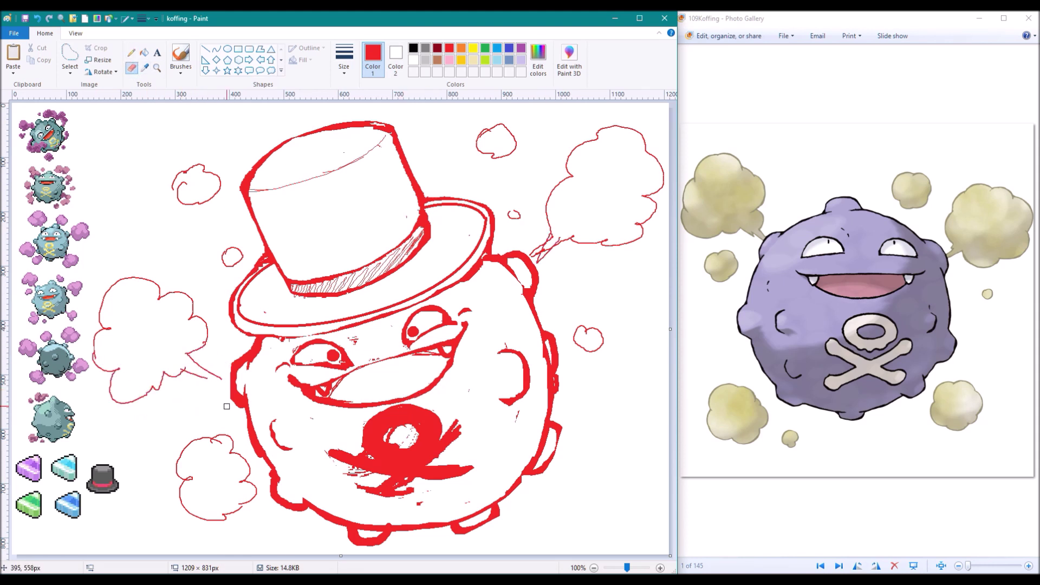
drag(584, 444, 605, 442)
key(alt+h)
key(p)
drag(219, 378, 184, 369)
key(alt+h)
key(e)
key(alt+h)
key(p)
key(alt+h)
key(e)
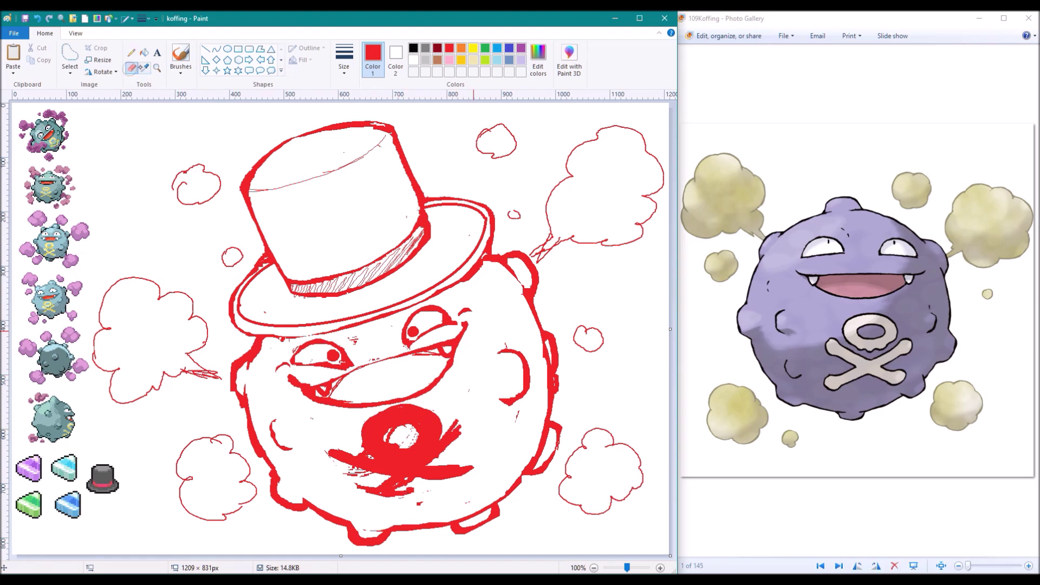
Reshape the skull and thick crossbones in solid red with rounded bone ends and an open skull centre.
drag(364, 448, 414, 430)
mouse_move(352, 455)
mouse_down()
mouse_move(340, 459)
mouse_move(475, 420)
mouse_up()
drag(378, 496, 485, 475)
drag(382, 442, 420, 425)
key(alt+h)
key(k)
click(444, 379)
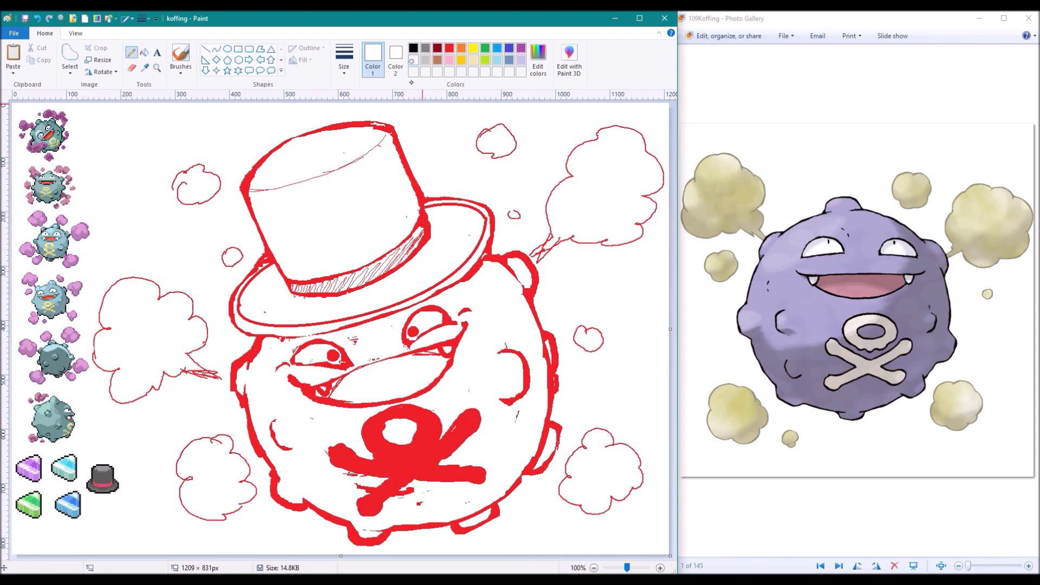
Separate the skull from the crossbones with a white gap and clean up the edges of the bones.
drag(401, 461, 441, 420)
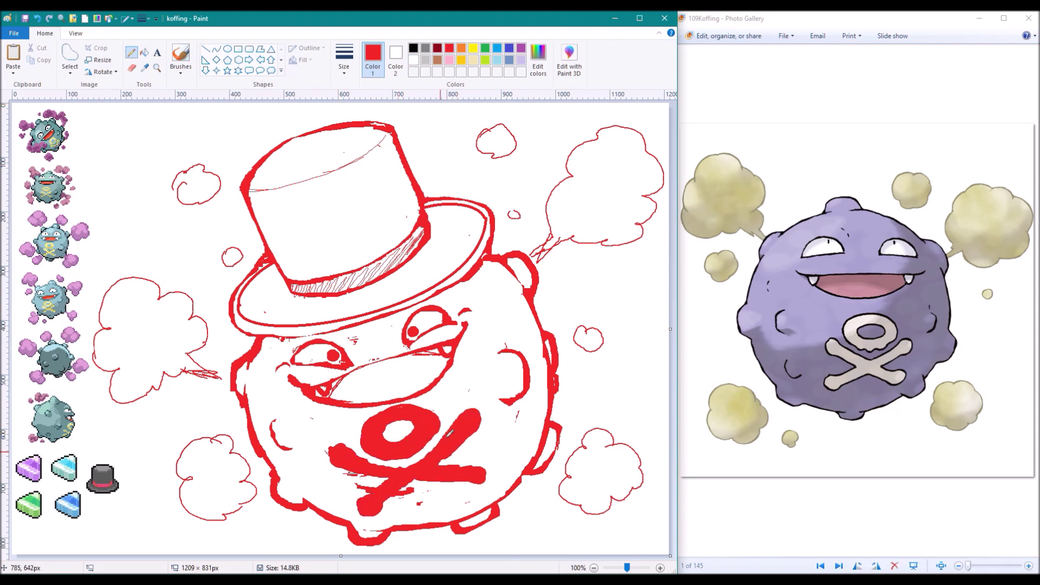
mouse_move(421, 465)
mouse_down()
mouse_move(402, 464)
mouse_move(485, 467)
mouse_up()
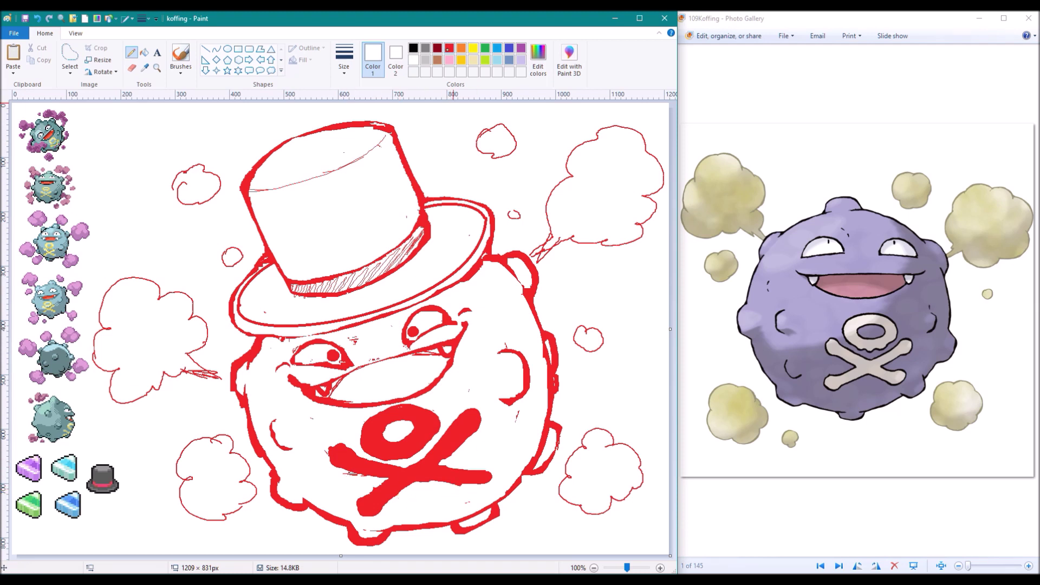
mouse_move(419, 470)
mouse_down()
mouse_move(341, 458)
mouse_move(428, 417)
mouse_up()
mouse_move(347, 489)
mouse_down()
mouse_move(374, 465)
mouse_move(414, 477)
mouse_move(434, 442)
mouse_move(471, 433)
mouse_up()
click(414, 60)
Hatch red shading inside the mouth and on the bumps along the body's bottom and right side.
click(449, 47)
mouse_move(336, 396)
mouse_down()
mouse_move(395, 355)
mouse_move(445, 352)
mouse_up()
drag(282, 482, 390, 530)
drag(472, 504, 461, 523)
drag(542, 461, 537, 424)
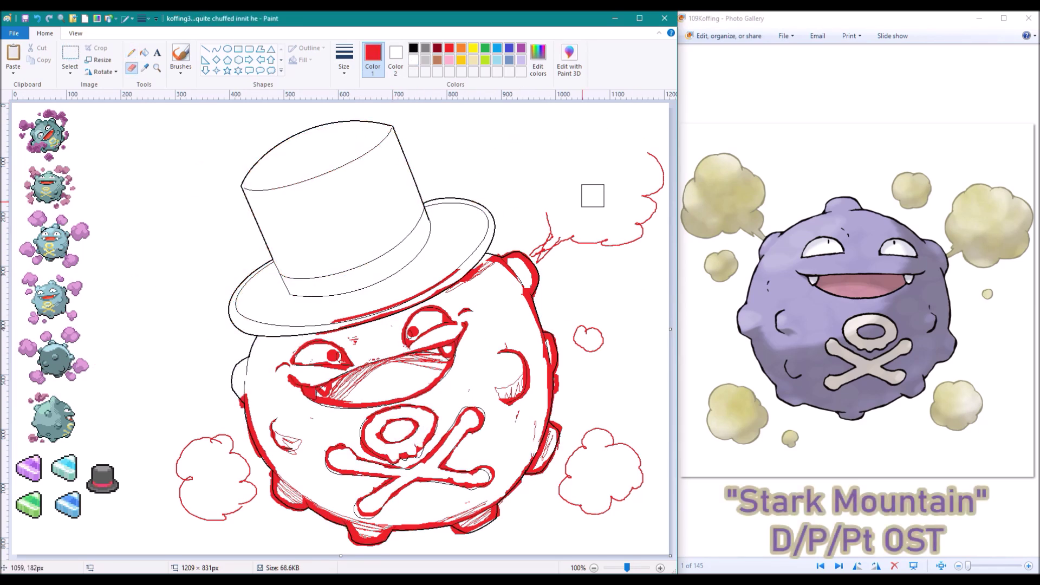
Erase the remaining red sketch lines and fill the background around the white character with 50% gray.
mouse_move(592, 193)
mouse_down()
mouse_move(412, 325)
mouse_move(609, 320)
mouse_move(488, 515)
mouse_move(576, 483)
mouse_move(618, 433)
mouse_up()
click(143, 52)
click(425, 48)
click(430, 158)
click(413, 60)
click(390, 161)
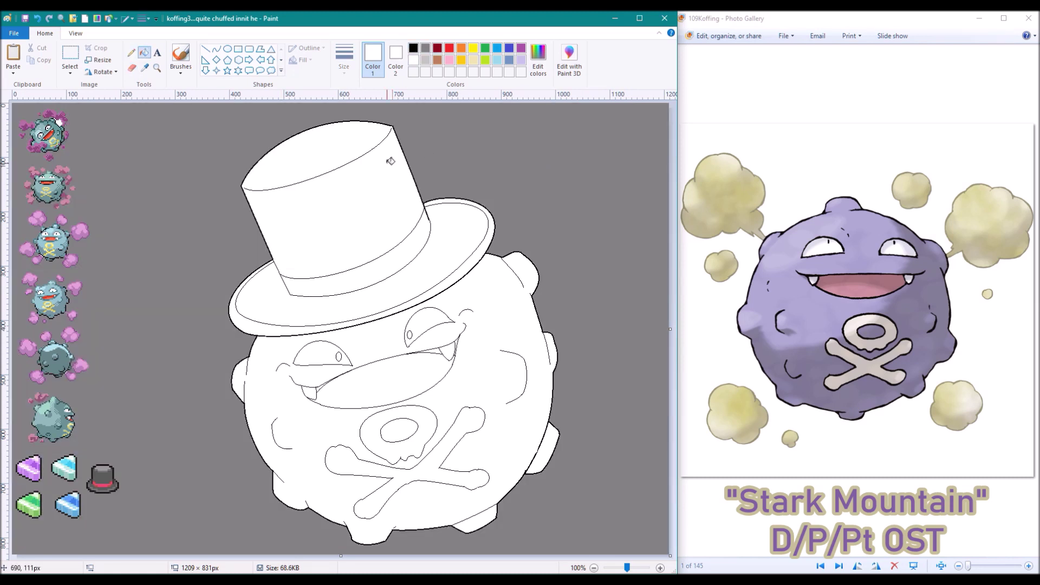
Sample dark teal, mid blue and light blue from the Koffing sprites and dab them as palette swatches beside the drawing.
click(61, 198)
click(138, 271)
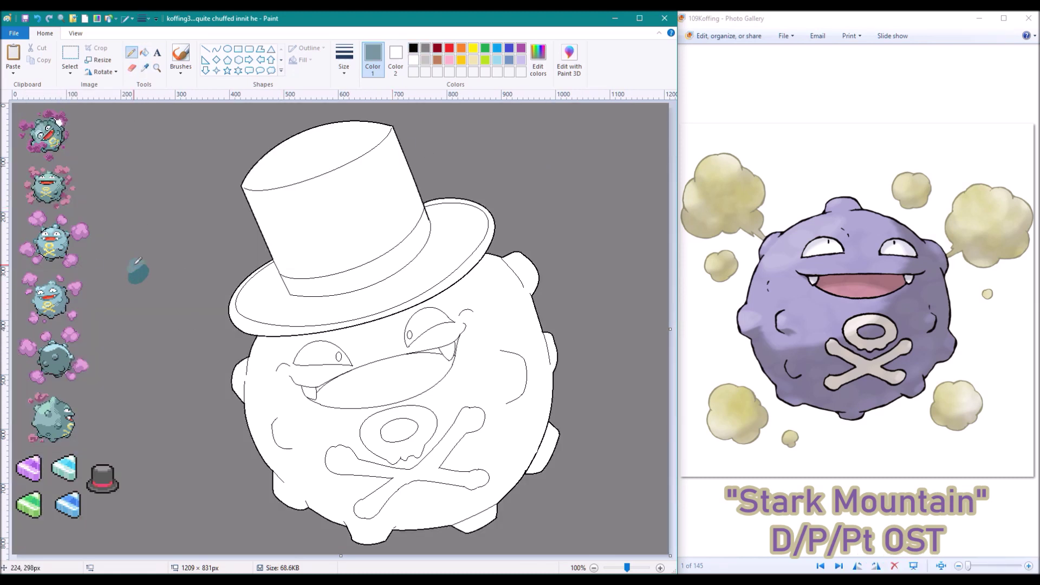
click(144, 67)
click(64, 467)
click(144, 68)
mouse_move(146, 260)
mouse_down()
mouse_move(136, 235)
mouse_move(171, 267)
mouse_up()
click(64, 467)
click(144, 68)
Sample the yellow tones of the sprites' skull and crossbones and dab two yellow swatches beside the blue ones.
click(50, 250)
click(144, 67)
click(50, 301)
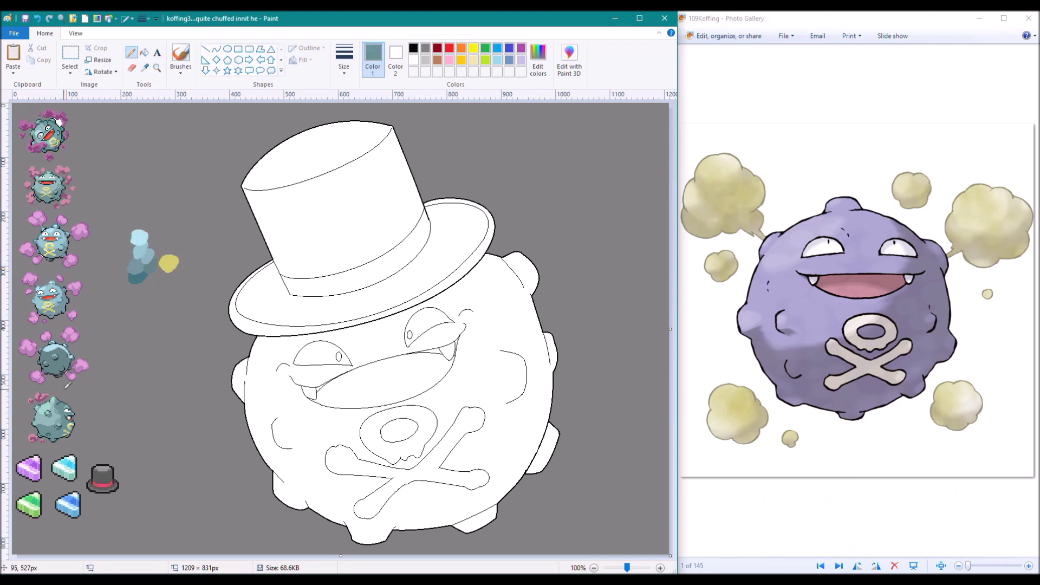
click(144, 68)
drag(163, 243, 184, 265)
click(56, 140)
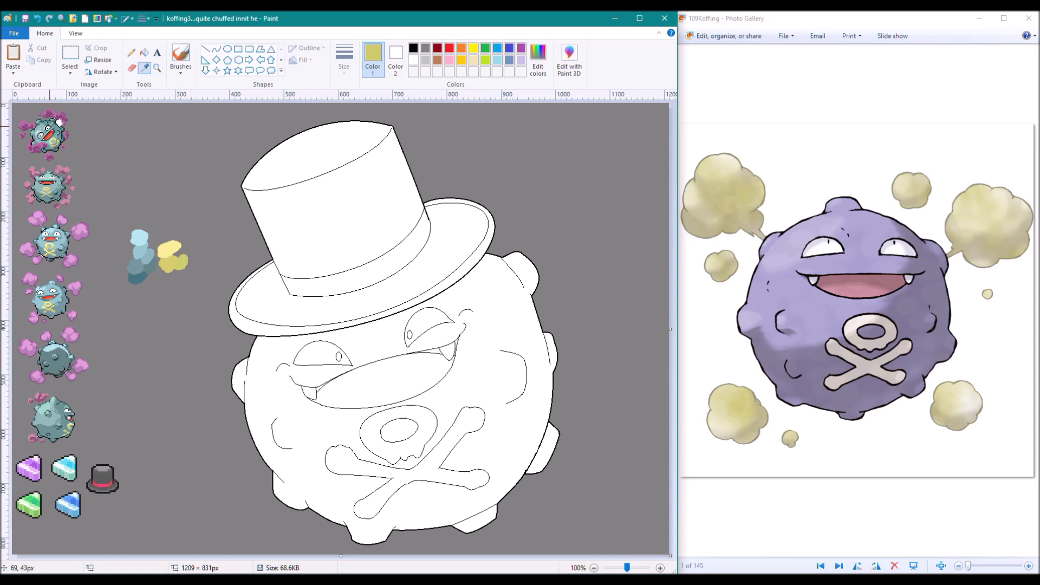
Sample the light grey and white from the sprites and dab a light grey swatch above the yellow ones.
click(51, 126)
drag(188, 227, 196, 232)
click(144, 68)
click(54, 171)
click(144, 67)
click(58, 123)
click(144, 68)
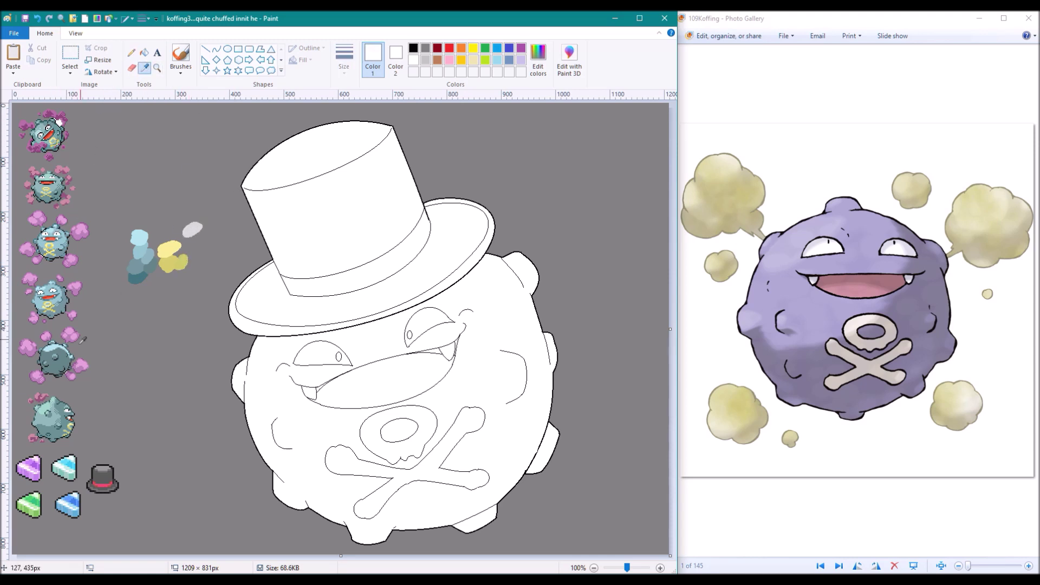
Add red, orange-red and white swatches to the palette and fill Koffing's body with dark teal.
click(43, 298)
drag(199, 260, 212, 249)
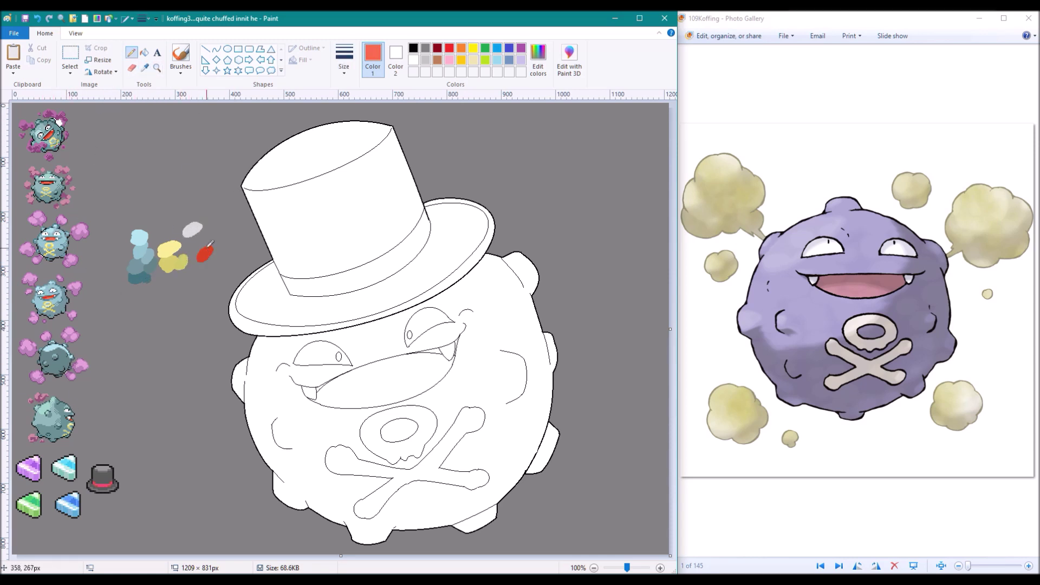
click(292, 433)
click(56, 285)
drag(195, 227, 210, 234)
Fill the skull and crossbones with the darker yellow swatch, closing the outline gap in the bones.
click(144, 68)
click(172, 259)
click(144, 53)
click(371, 428)
click(131, 52)
click(410, 479)
key(ctrl+z)
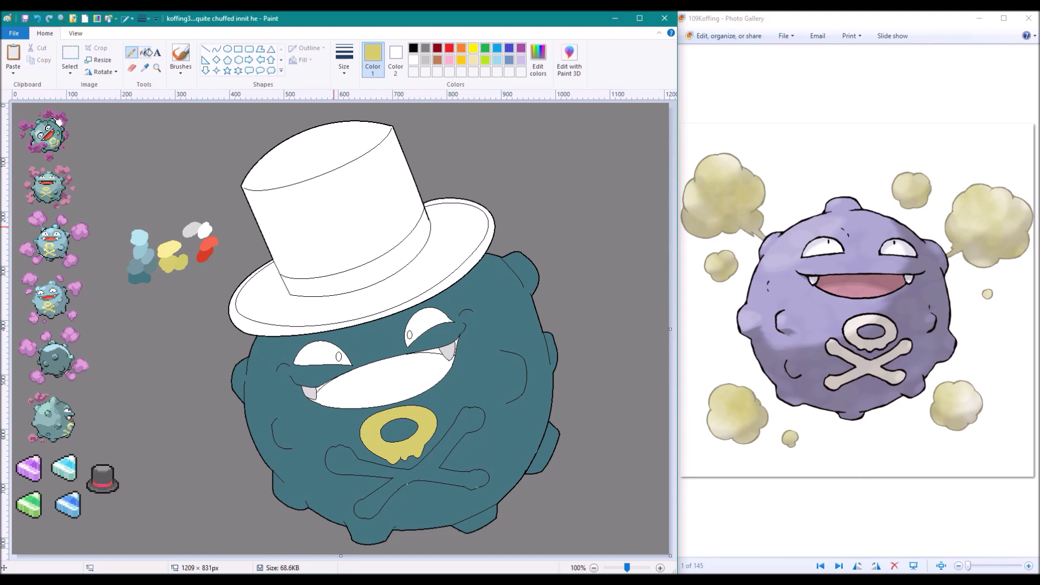
click(144, 52)
click(444, 472)
Fill both eyes with light grey and both pupils with black.
click(145, 68)
click(191, 230)
click(320, 355)
click(428, 325)
click(144, 67)
click(194, 239)
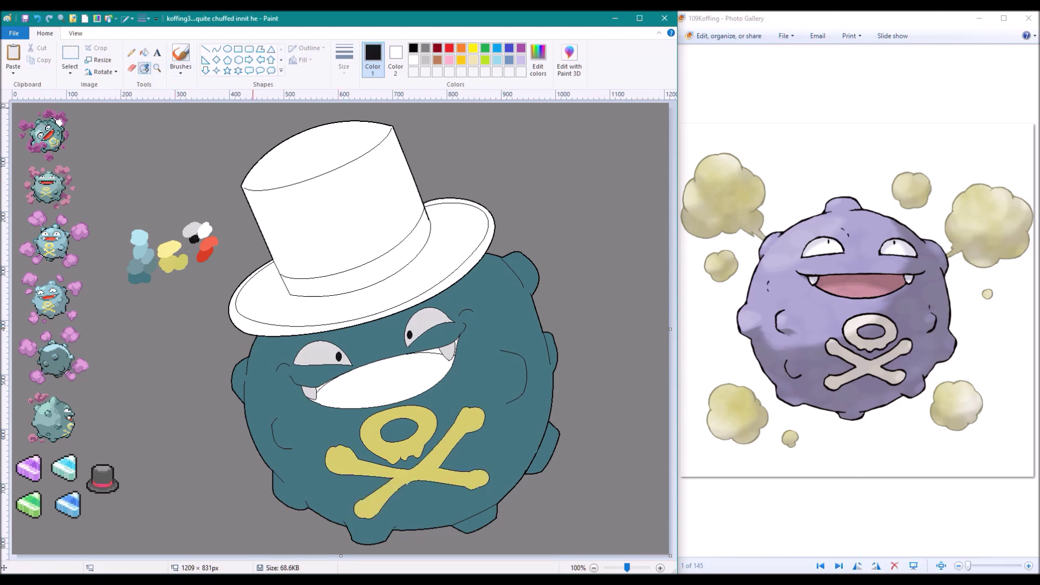
Move the top hat sprite next to the drawn hat and fill the crown and brim with its sampled dark grey.
click(70, 59)
drag(84, 461, 217, 160)
click(144, 67)
click(214, 154)
click(341, 164)
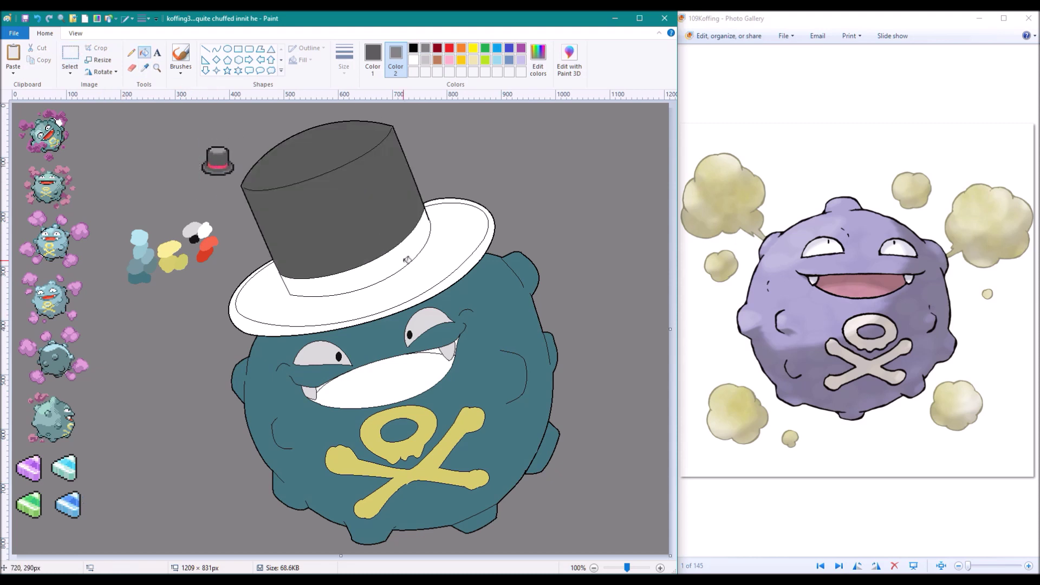
click(477, 233)
Fill the hat band with muted red, the mouth with orange-red and the fangs with white.
click(215, 166)
click(355, 265)
click(449, 354)
click(413, 48)
click(131, 67)
click(413, 59)
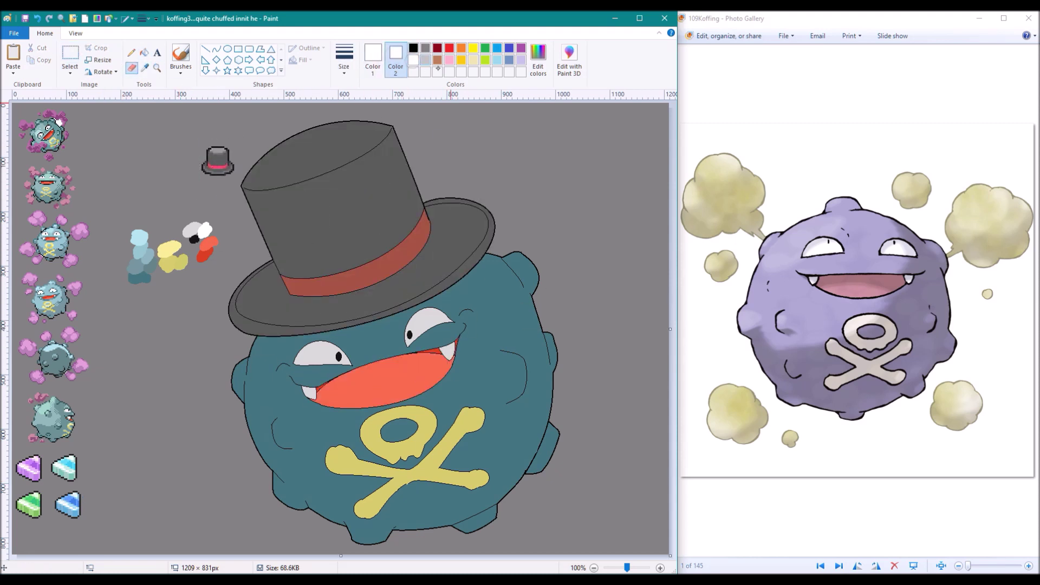
Set the secondary colour to 50% gray and move the top hat sprite away to the other side of the drawing.
click(373, 58)
click(425, 59)
click(396, 58)
click(425, 47)
click(70, 59)
drag(199, 142, 238, 179)
drag(217, 161, 581, 205)
Sketch light-direction arrows in thin light grey above the swatches and place the hat sprite just above the brim beside the crown.
click(131, 52)
drag(146, 152, 241, 116)
drag(582, 205, 440, 172)
click(413, 60)
click(373, 59)
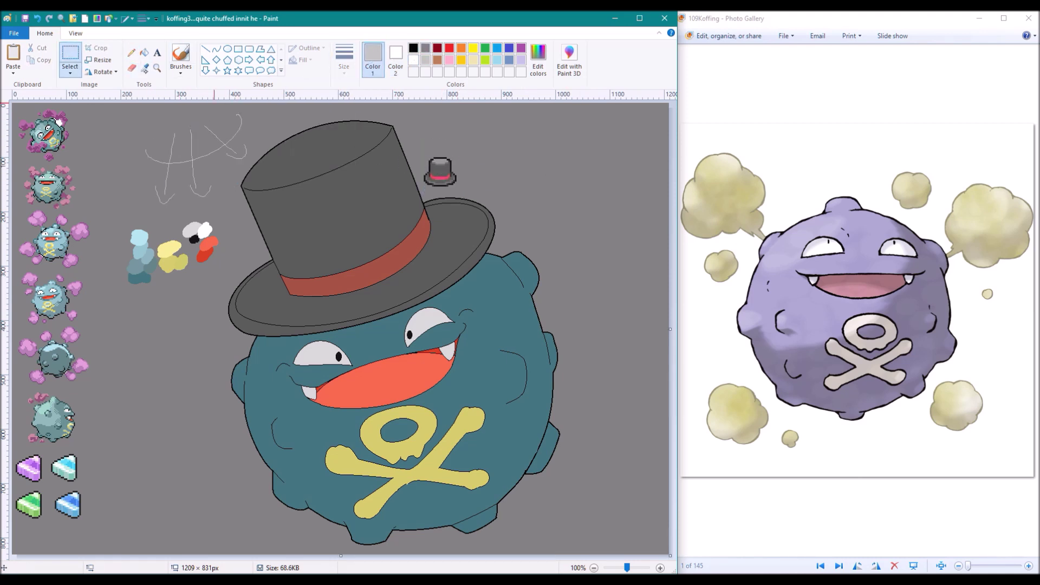
Mix a custom brownish dark yellow, add it to the swatches and fill the crossbones and skull with it.
click(144, 67)
click(148, 285)
click(537, 60)
click(360, 277)
click(235, 371)
click(144, 52)
click(407, 476)
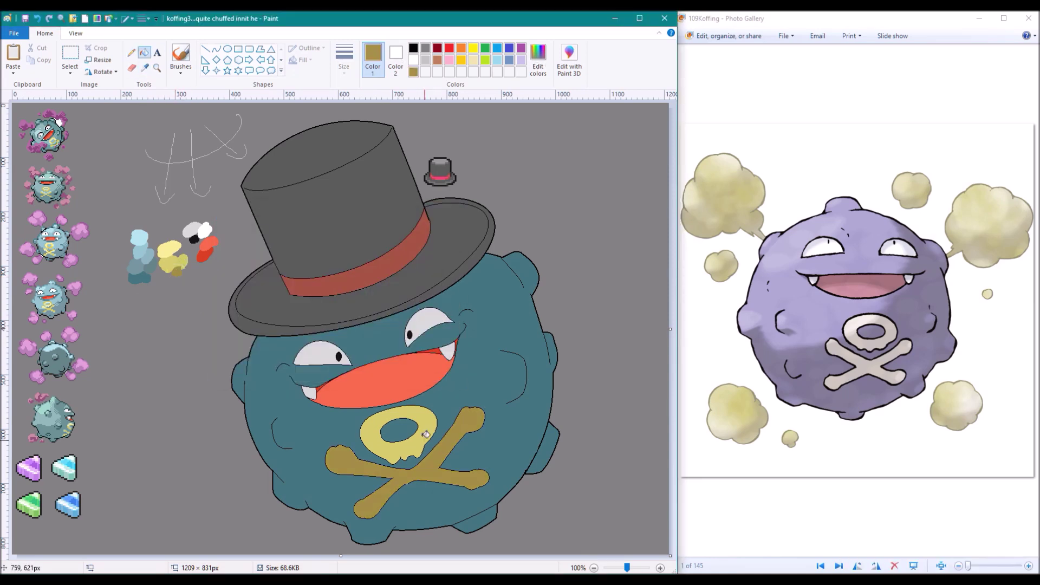
click(411, 418)
Mix a custom darker grey, add it to the swatches and fill both eyes and the fangs with it.
click(132, 52)
click(538, 59)
click(297, 285)
click(234, 372)
click(145, 52)
click(314, 355)
click(410, 337)
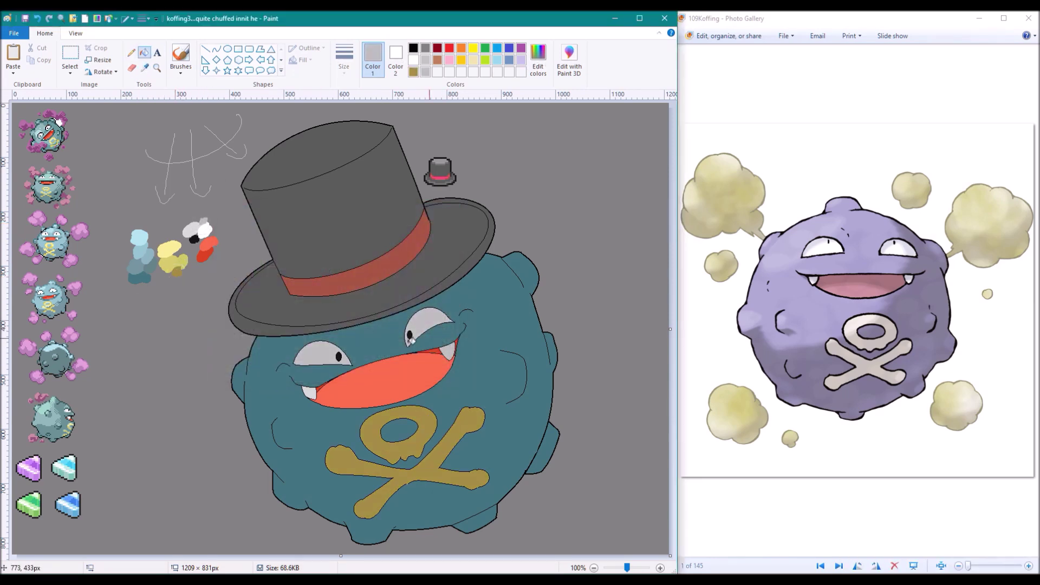
Draw curved shadow edges across the face, bumps and lower body in greyish teal and fill the lit body area with it.
click(142, 273)
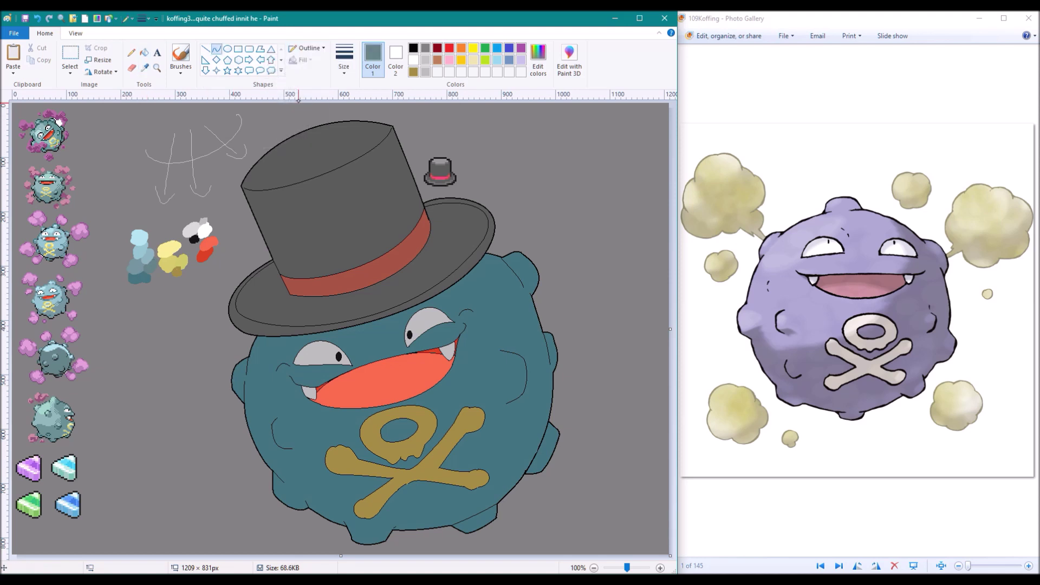
drag(399, 352, 451, 339)
drag(536, 321, 554, 350)
drag(454, 489, 492, 507)
drag(549, 374, 536, 440)
drag(290, 436, 289, 504)
click(217, 49)
click(144, 52)
click(486, 359)
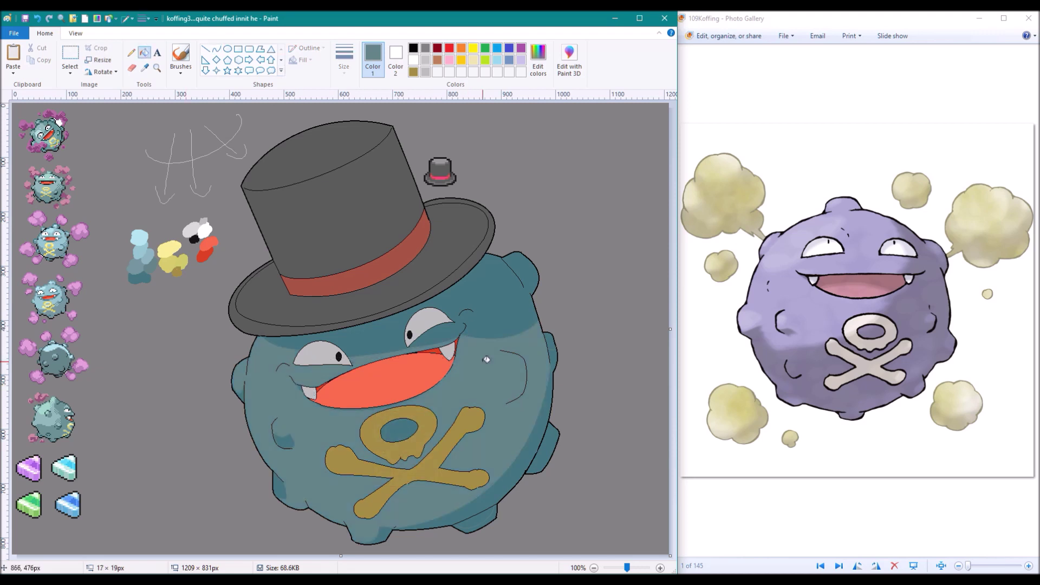
Refine the dark teal shadow shapes on the body's side and lower bumps with curves and fills.
click(144, 68)
click(293, 495)
click(217, 49)
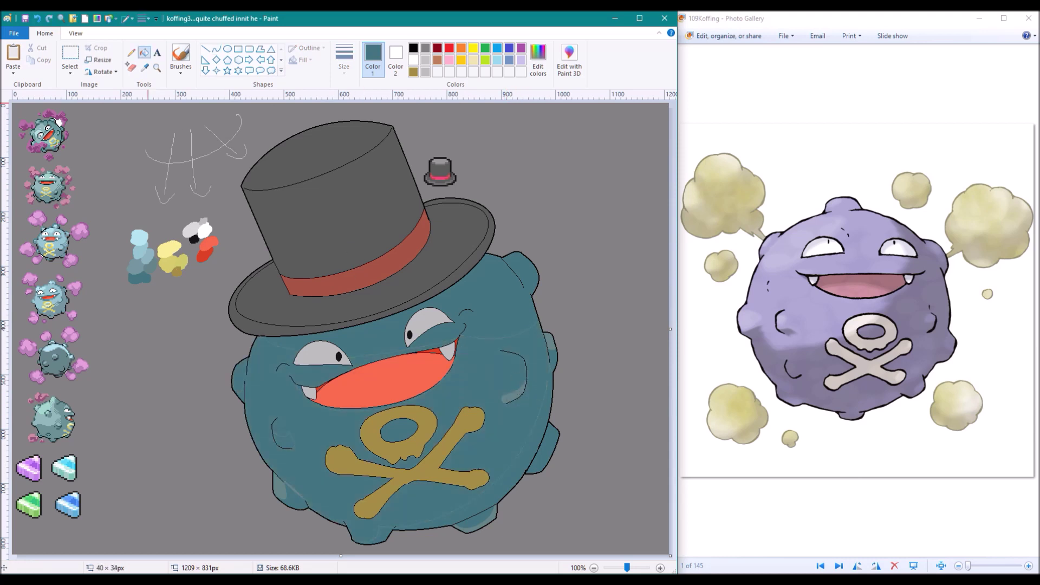
click(144, 68)
click(269, 314)
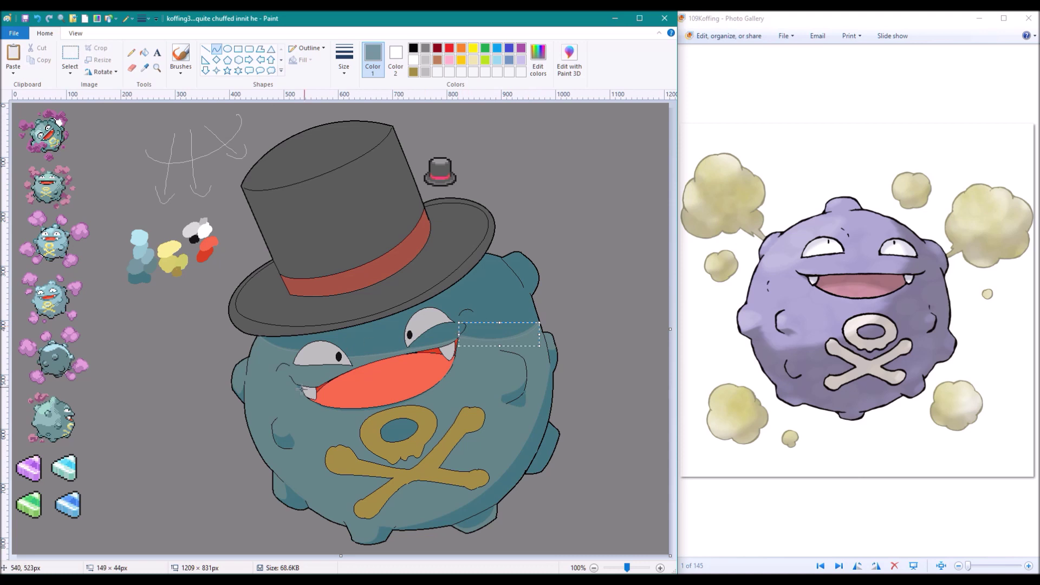
Draw inner shadow curves in a lighter greyish blue and fill the lit body area with that tone.
drag(233, 379, 243, 396)
drag(547, 346, 543, 485)
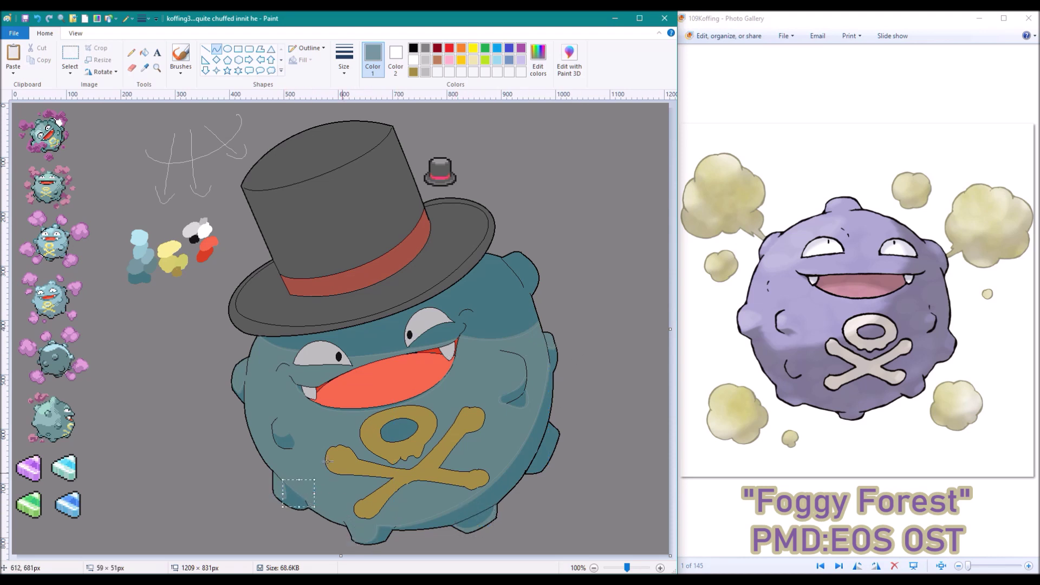
click(144, 52)
click(294, 477)
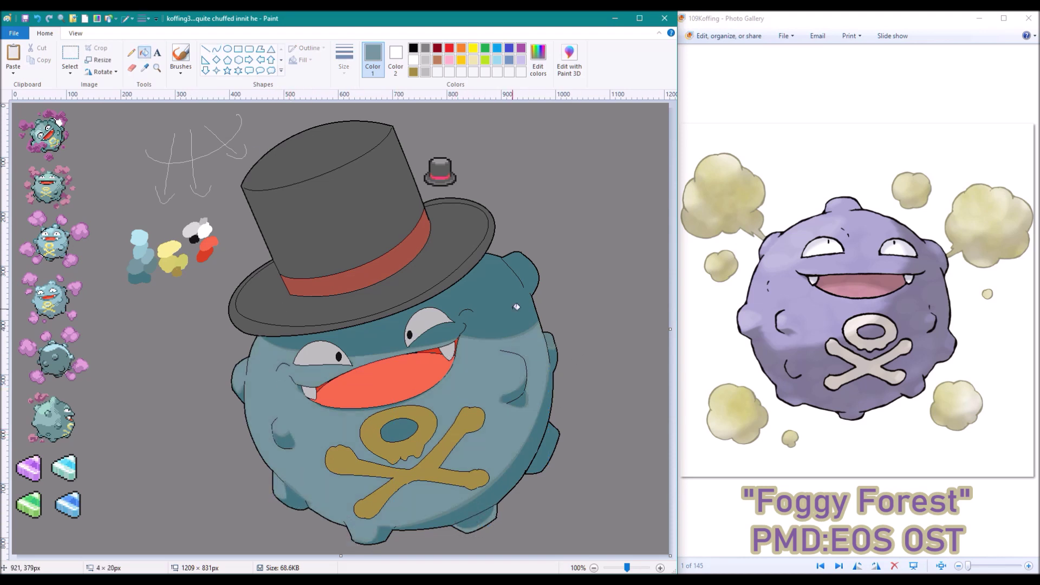
Add another inner curve layer in a paler blue and fill the lit body and the skull's centre with it.
click(150, 254)
drag(458, 341, 546, 338)
click(550, 345)
drag(533, 367, 520, 353)
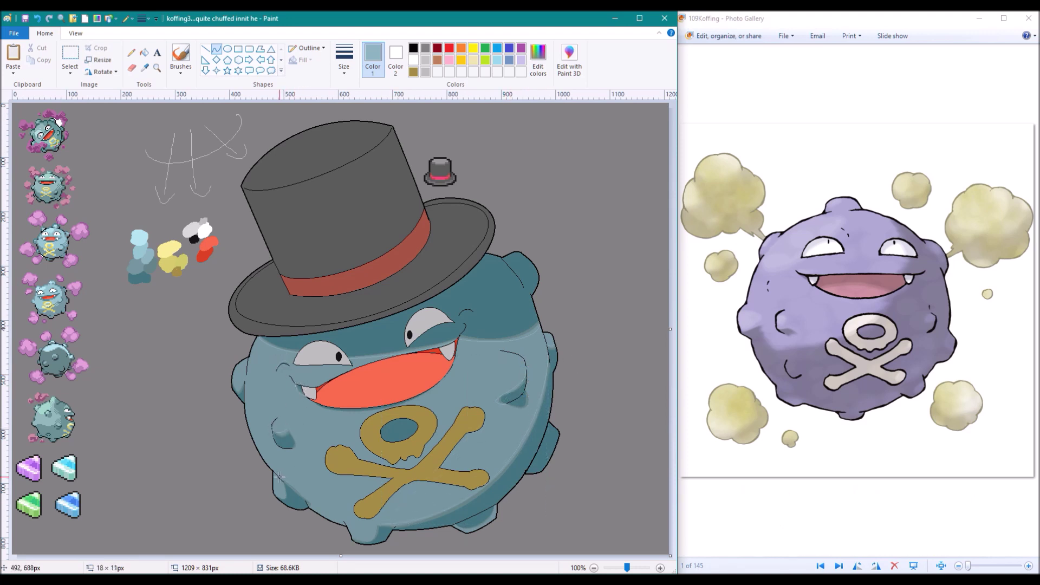
click(385, 521)
click(144, 52)
click(292, 477)
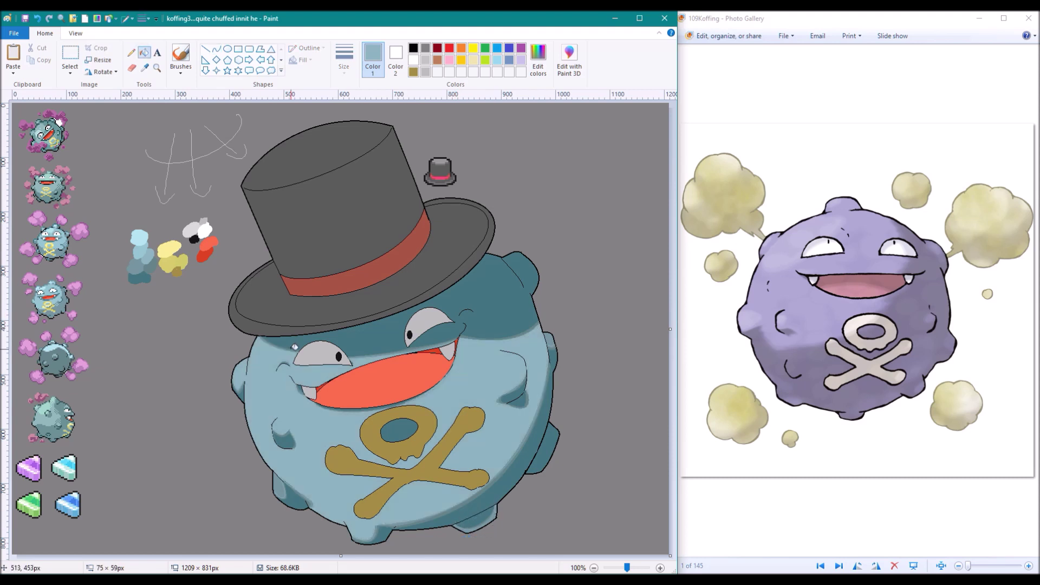
click(400, 429)
ctrl+click(436, 387)
Touch up the body's blue shading and dab small pale highlights on the bumps.
click(144, 68)
click(477, 347)
click(131, 52)
click(144, 52)
click(145, 68)
click(471, 520)
click(131, 52)
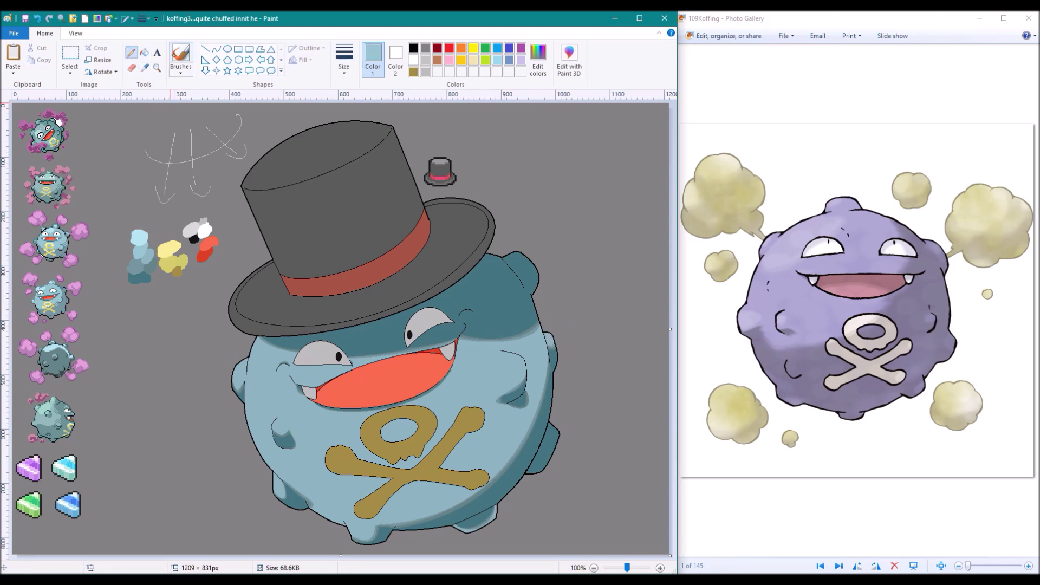
click(283, 417)
Start recolouring the skull and crossbones in lighter yellow and mix a custom yellow based on the swatch.
click(216, 49)
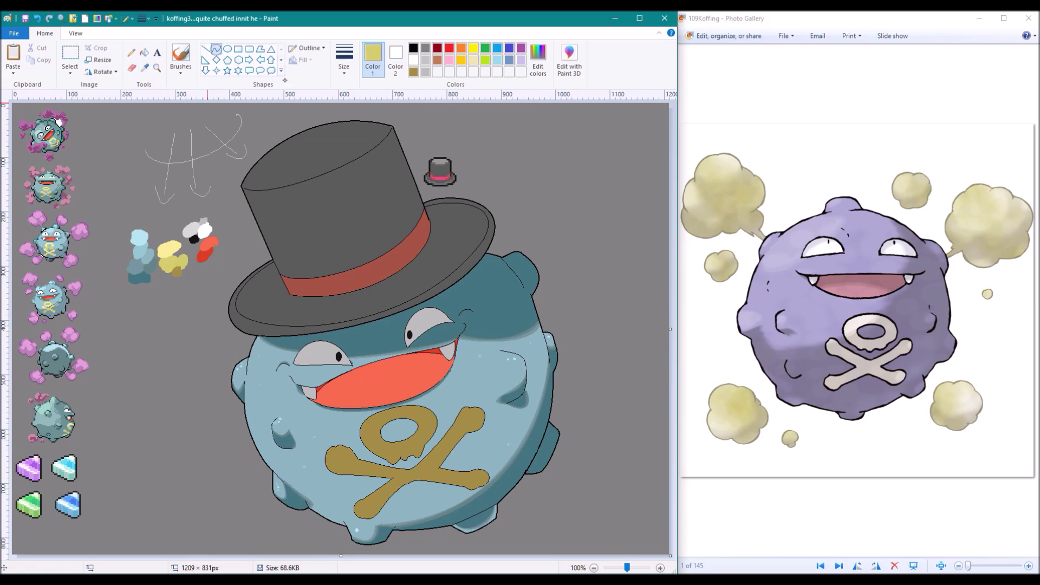
click(144, 53)
click(411, 466)
click(144, 67)
click(176, 260)
click(144, 67)
click(538, 60)
click(353, 259)
click(383, 369)
click(234, 368)
Mix brighter custom yellows and fill the whole skull and crossbones with pale yellow.
click(216, 49)
click(144, 52)
click(538, 59)
click(452, 270)
click(234, 369)
click(459, 417)
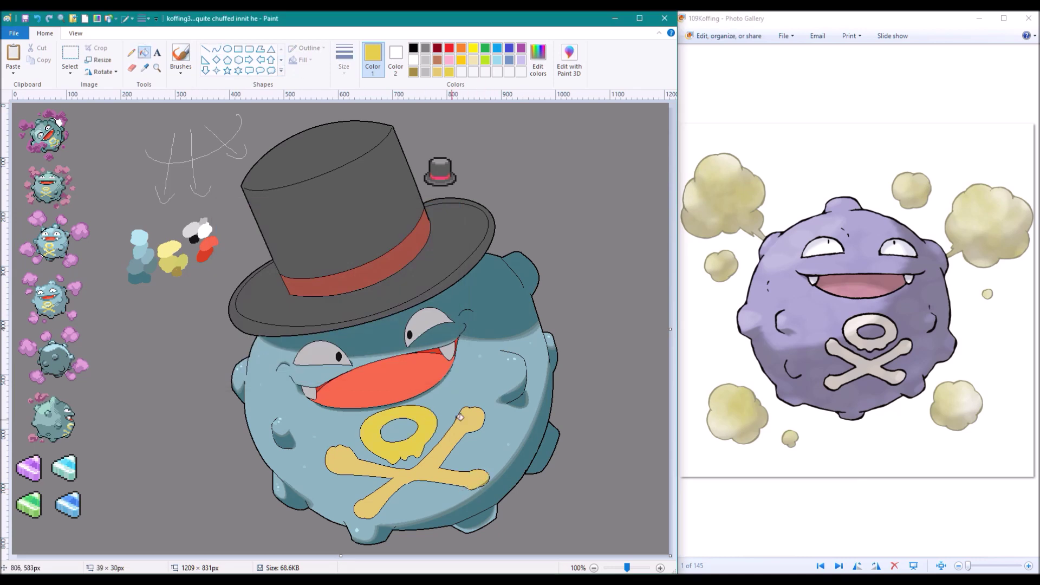
click(537, 59)
click(449, 260)
click(235, 369)
click(481, 476)
click(475, 408)
Mix a custom dark red, add it to the swatches and fill the inside of the mouth with it.
click(144, 67)
click(380, 379)
click(538, 59)
click(450, 260)
click(234, 369)
click(440, 351)
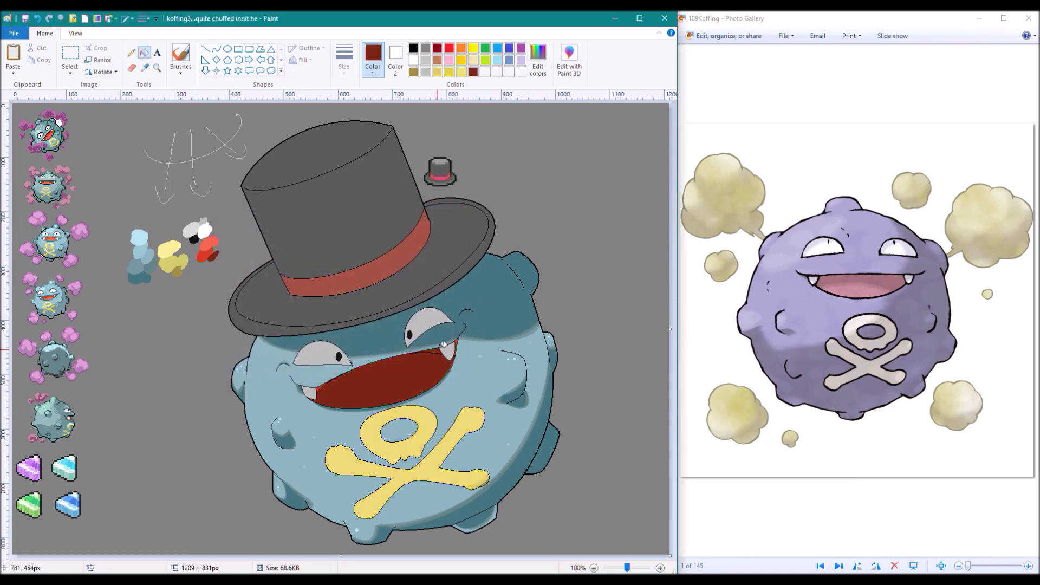
Outline the tongue with curves inside the mouth and fill it with a custom bright red.
click(216, 49)
drag(320, 403, 453, 347)
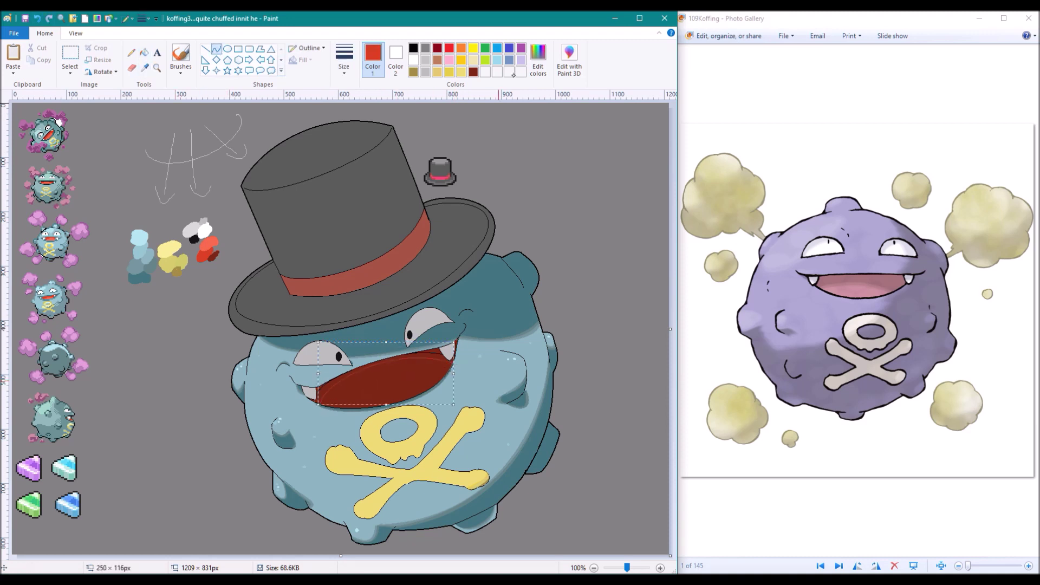
click(538, 60)
click(450, 274)
click(236, 371)
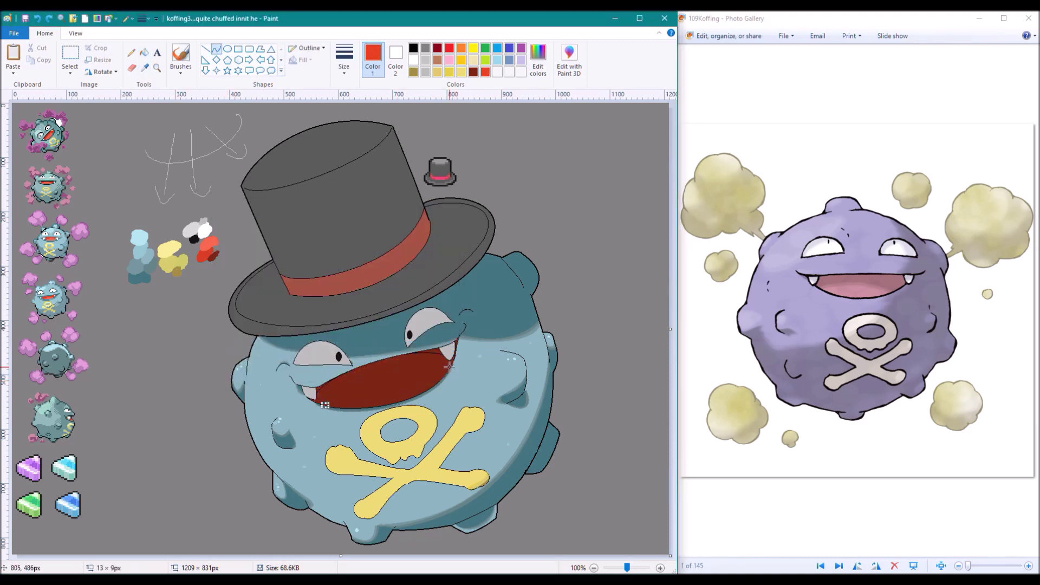
click(344, 60)
click(145, 52)
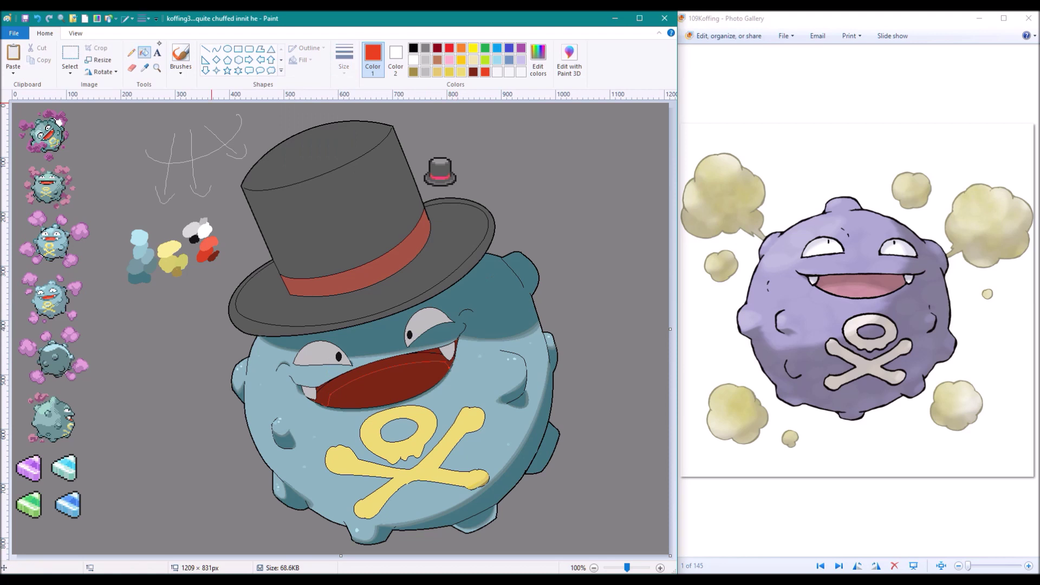
click(347, 390)
Draw an inner curve on the tongue in orange-red and fill the tongue's lit area with it.
drag(439, 373, 445, 366)
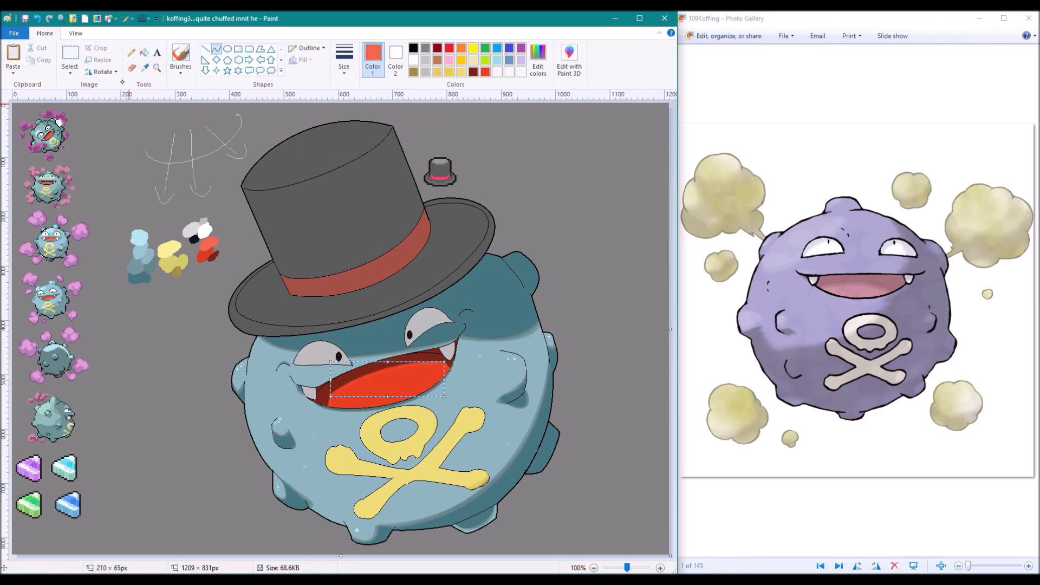
click(144, 53)
click(449, 60)
Draw a light grey curve across the left eye and fill the lit parts of the eyes with the palette's white.
click(297, 353)
click(347, 357)
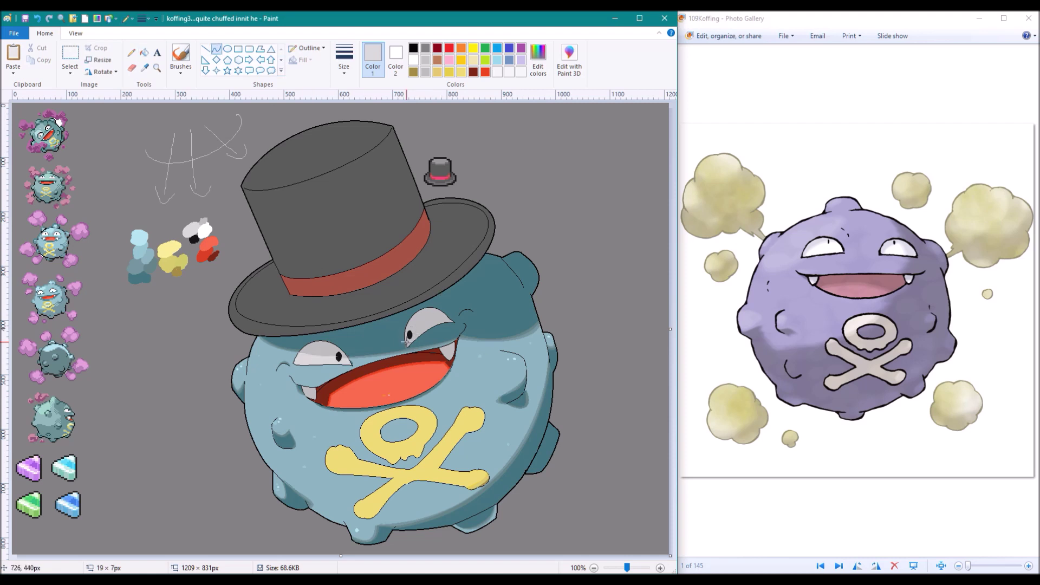
click(131, 52)
click(144, 52)
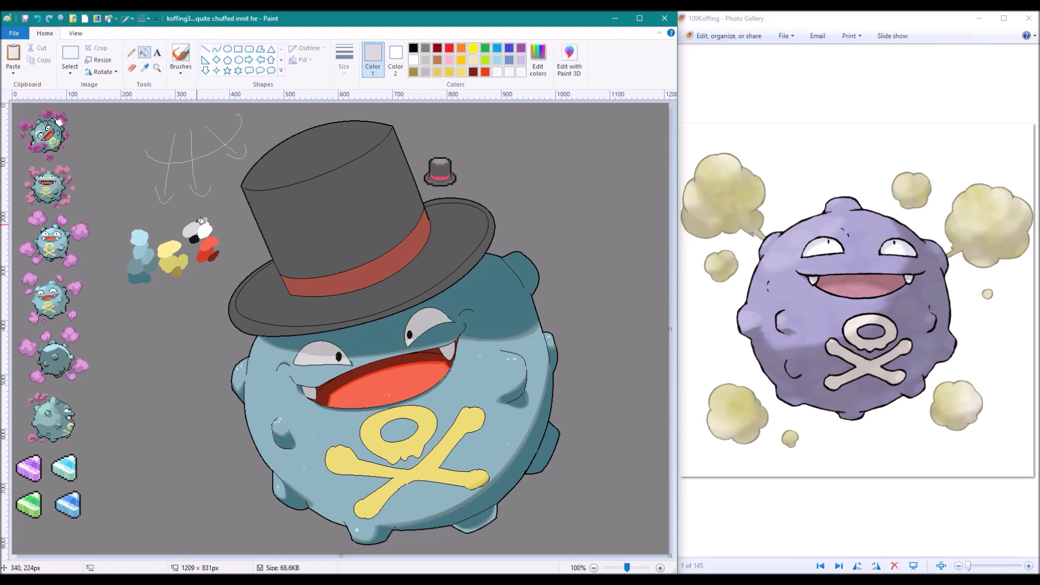
click(196, 228)
Mix a custom blue-grey from a sampled tone and add it to the swatches.
click(144, 68)
click(163, 325)
click(538, 59)
click(405, 324)
click(238, 372)
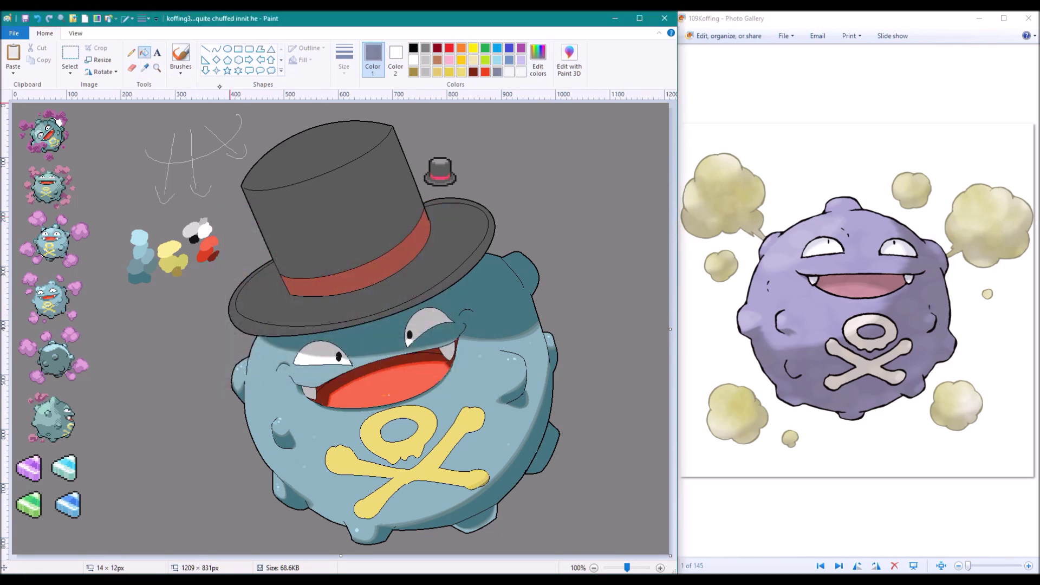
Draw a lid shadow curve in the left eye and fill the upper part of both eyes with the blue-grey.
click(217, 49)
drag(294, 350, 308, 352)
click(144, 52)
click(325, 348)
click(433, 320)
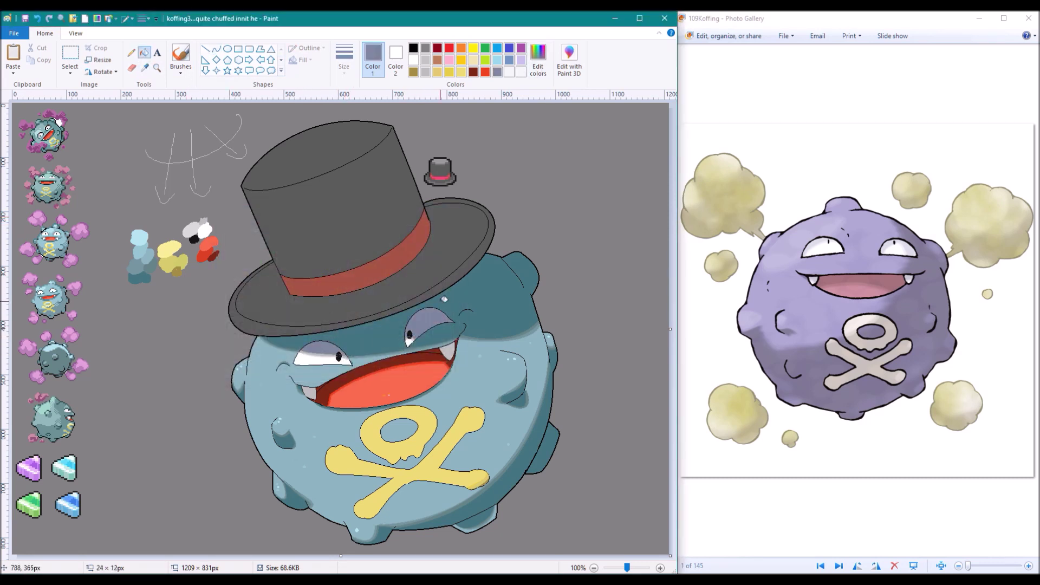
Mix a custom near-black, add it to the swatches and fill the hat's brim and crown with it.
click(413, 48)
click(130, 52)
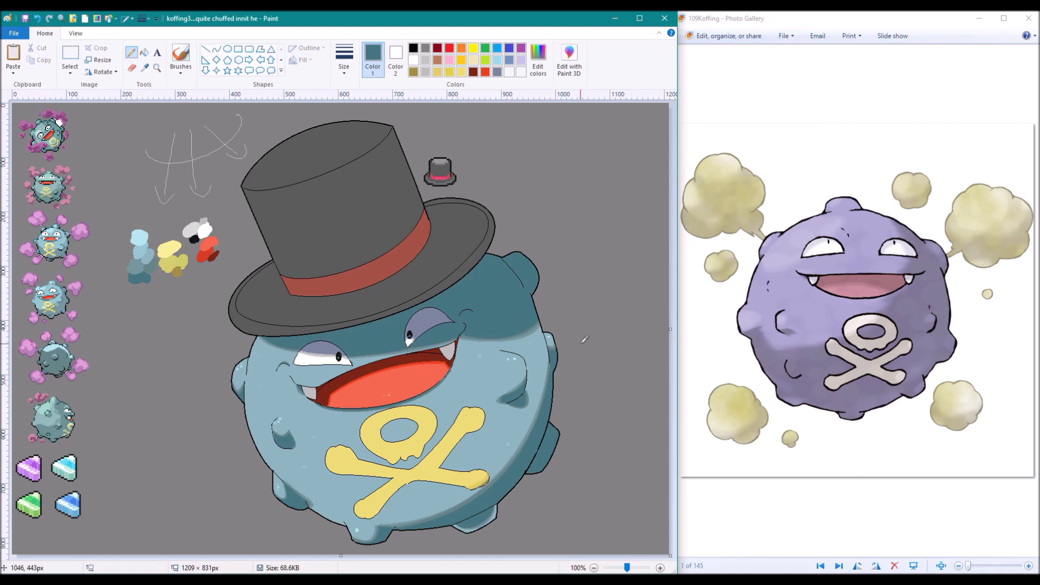
click(538, 54)
click(234, 372)
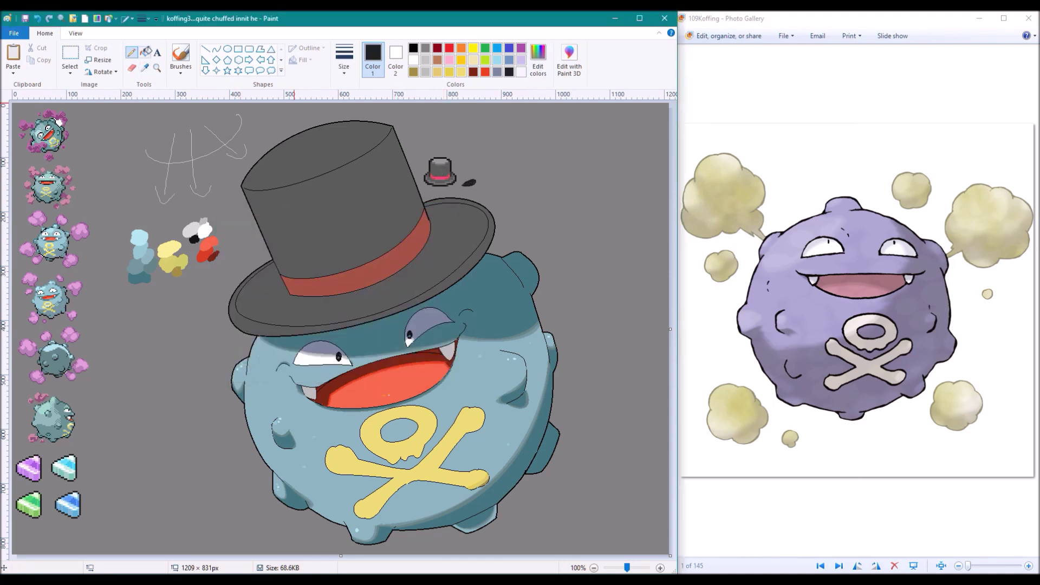
click(145, 53)
click(260, 317)
click(325, 173)
Draw a shadow curve across the hat's brim in a darker black and fill shaded areas, undoing the stray marks.
click(216, 48)
drag(292, 294, 461, 219)
click(528, 226)
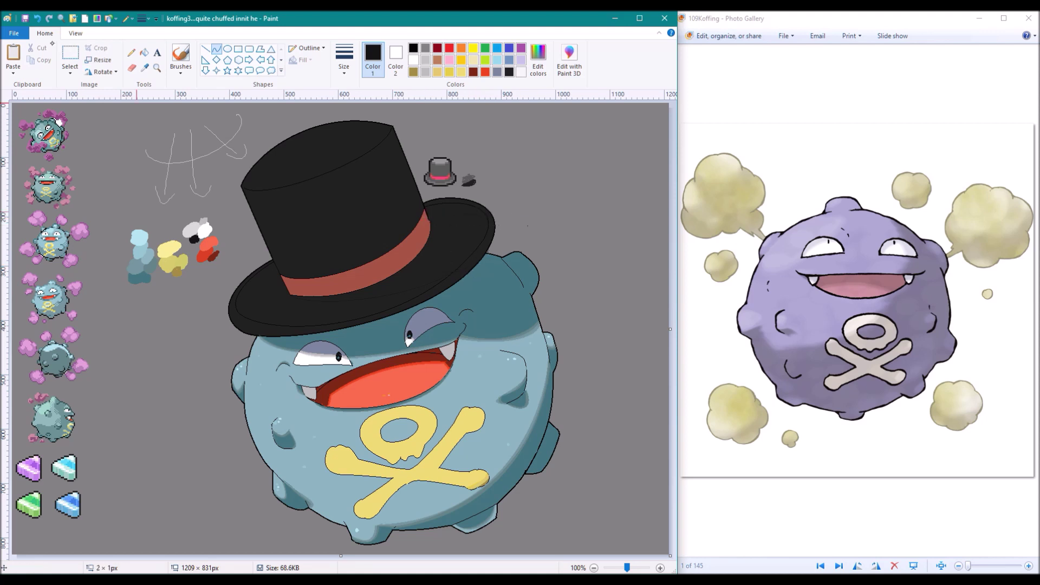
right_click(253, 325)
click(144, 52)
key(ctrl+z)
key(ctrl+z)
Try shadow curves down the front of the hat's crown, undoing and redoing them for comparison.
drag(318, 177, 332, 274)
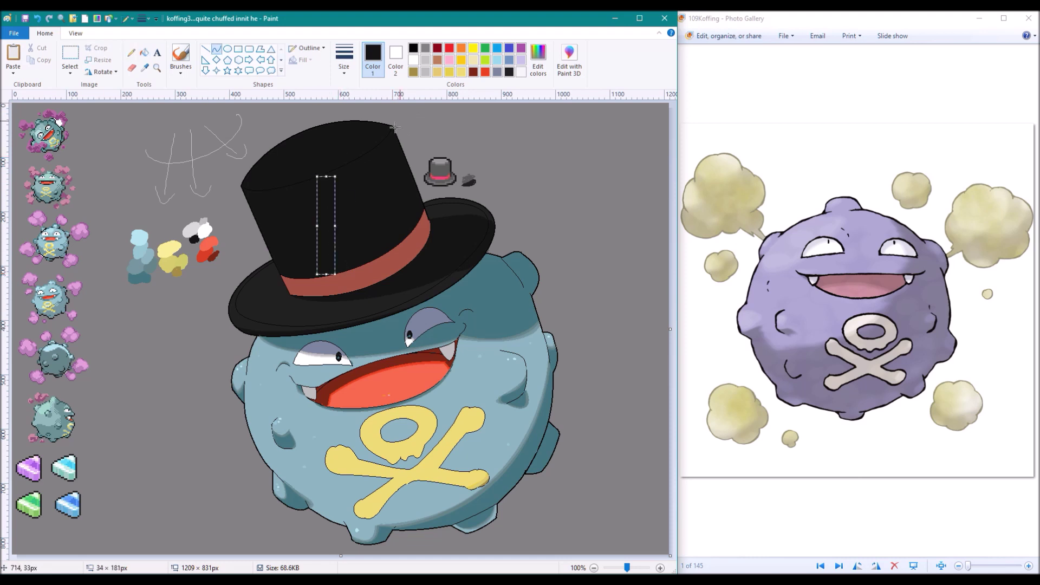
drag(339, 171, 325, 229)
key(ctrl+z)
key(ctrl+y)
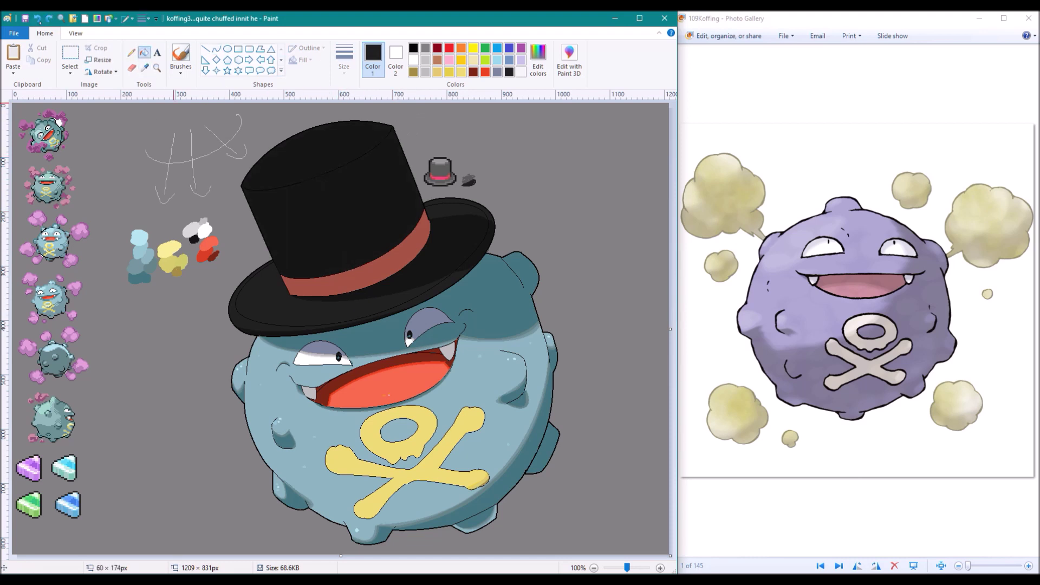
key(ctrl+z)
key(ctrl+y)
key(ctrl+y)
Sample a dark grey and draw highlight curves down the crown and along the front and back of the brim.
click(144, 67)
click(303, 181)
drag(303, 180, 329, 275)
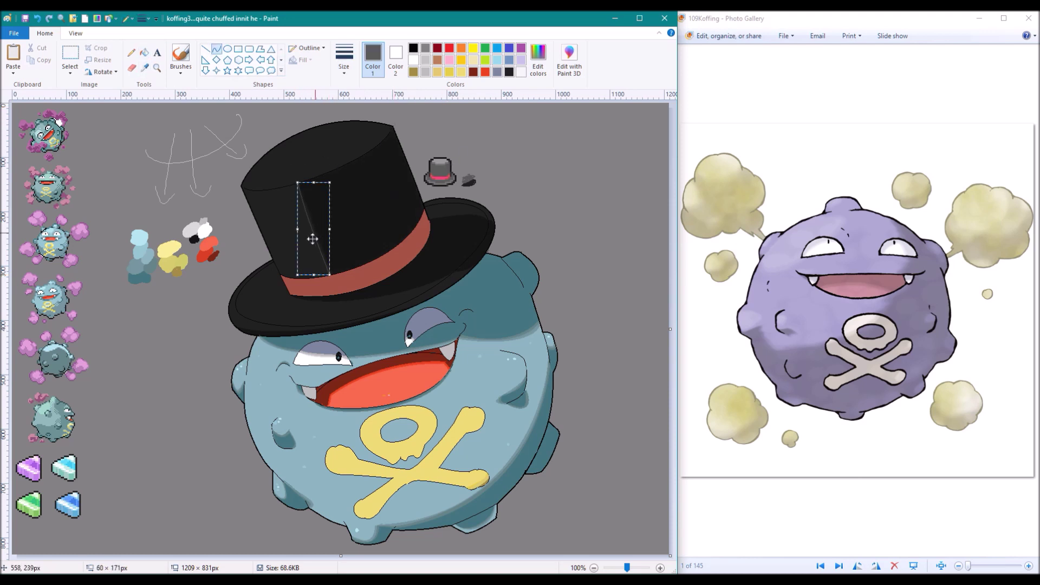
drag(428, 214, 479, 211)
drag(233, 317, 420, 303)
drag(303, 304, 274, 264)
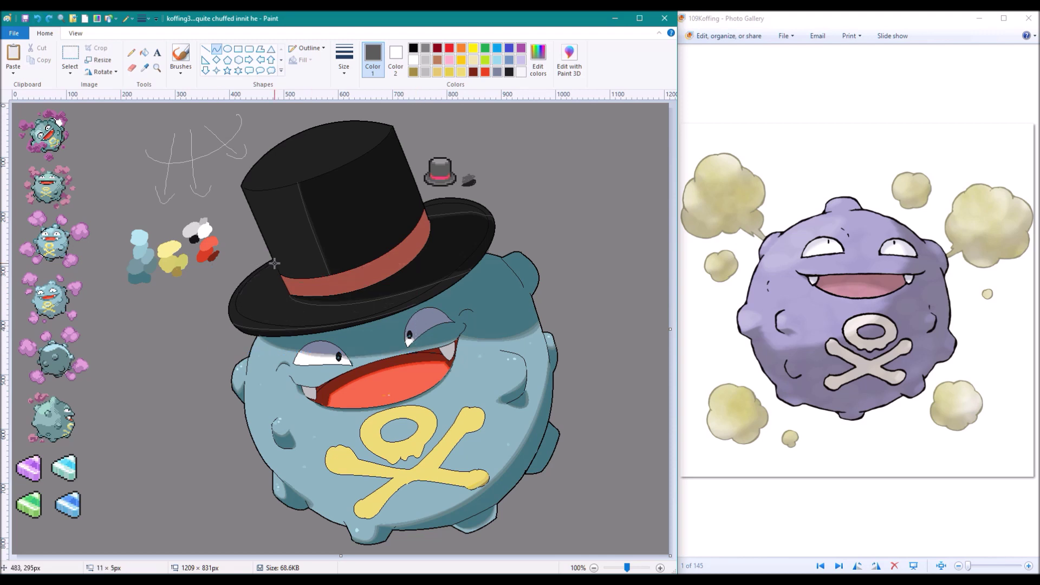
Fill the lit areas of the hat's brim and crown with grey, adding a curve along the crown's top edge.
click(144, 52)
click(260, 309)
click(325, 163)
key(ctrl+z)
click(216, 49)
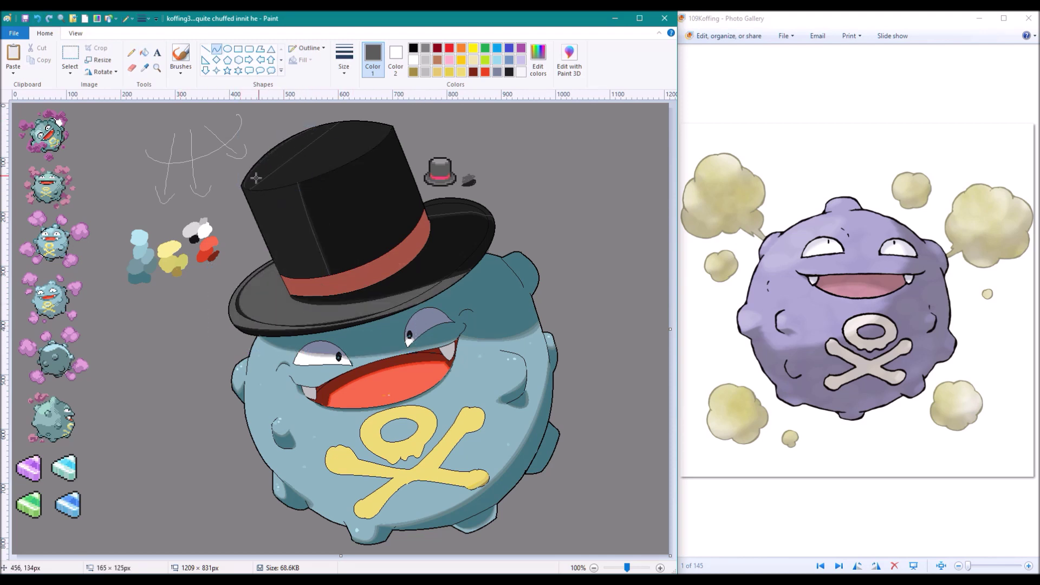
click(144, 52)
click(271, 217)
Draw lighter grey highlight curves along the front of the brim and its back edge beside the crown.
click(217, 49)
drag(230, 319, 417, 305)
right_click(336, 337)
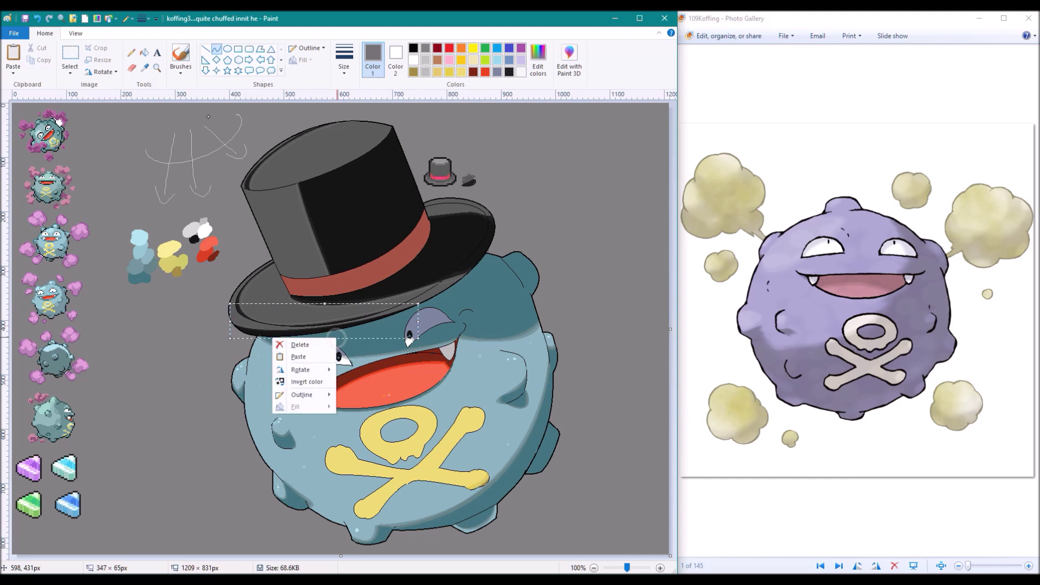
click(339, 337)
drag(428, 211, 486, 212)
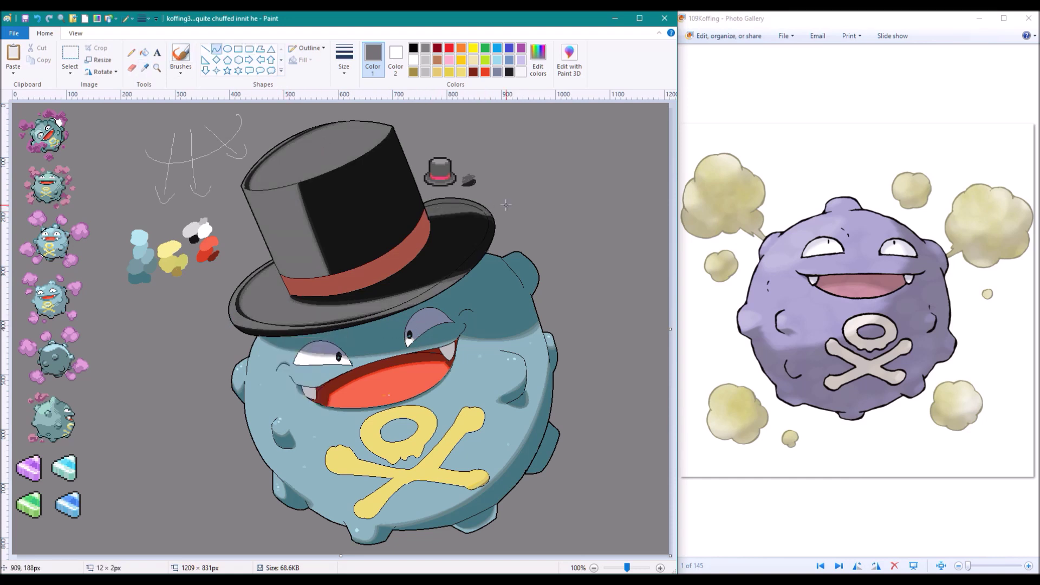
Fill the flat top of the hat with a lighter grey and draw a matching curve along the brim's back edge.
click(144, 68)
click(282, 162)
click(144, 52)
click(319, 152)
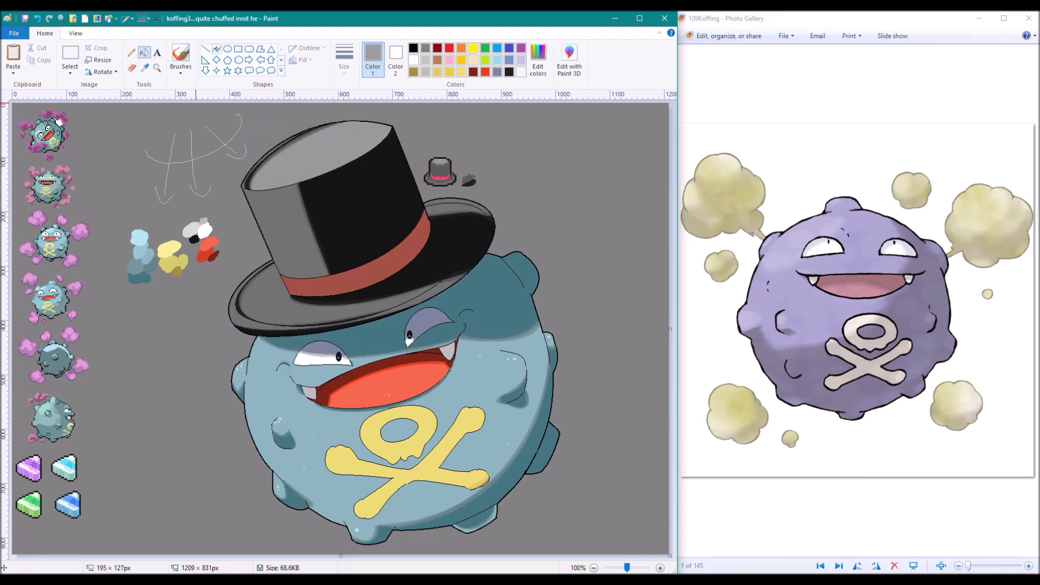
click(217, 48)
drag(427, 200, 491, 212)
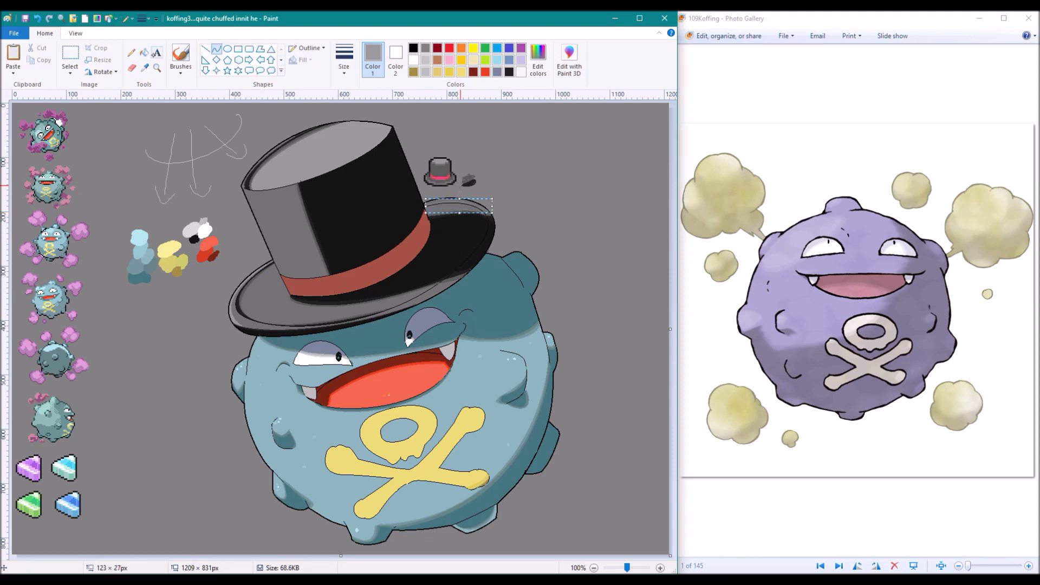
Fill the grey canvas background around the character with white.
click(144, 52)
click(425, 60)
click(240, 164)
click(413, 59)
click(230, 177)
Sample the dark red from the palette blobs and fill the hat band with it.
click(144, 67)
click(208, 254)
click(353, 284)
Draw a dividing curve across the hat band and fill its lit section with bright red.
click(449, 48)
click(217, 48)
drag(347, 274, 329, 296)
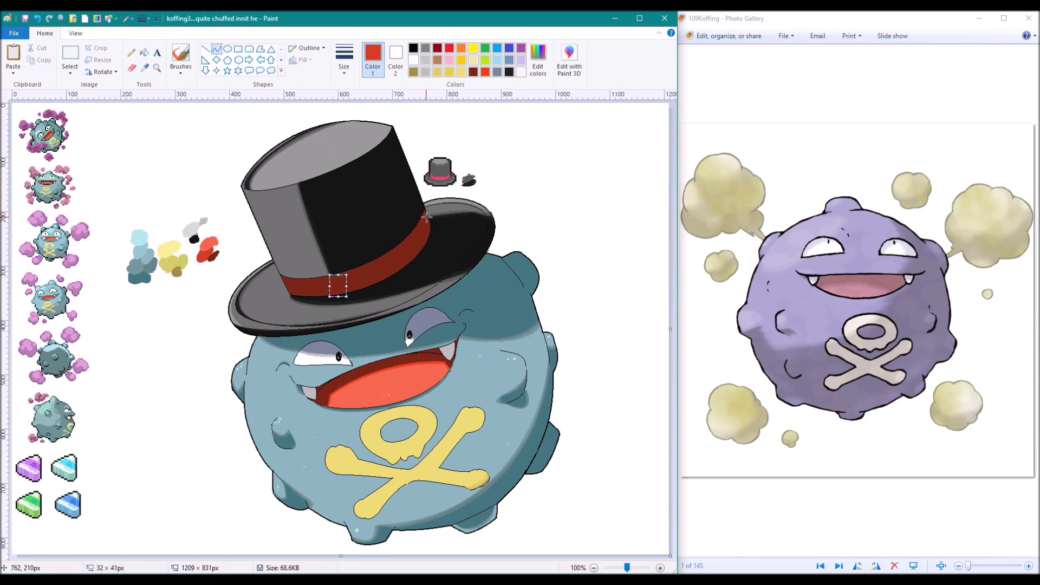
click(144, 52)
click(306, 286)
click(131, 52)
click(344, 59)
click(319, 122)
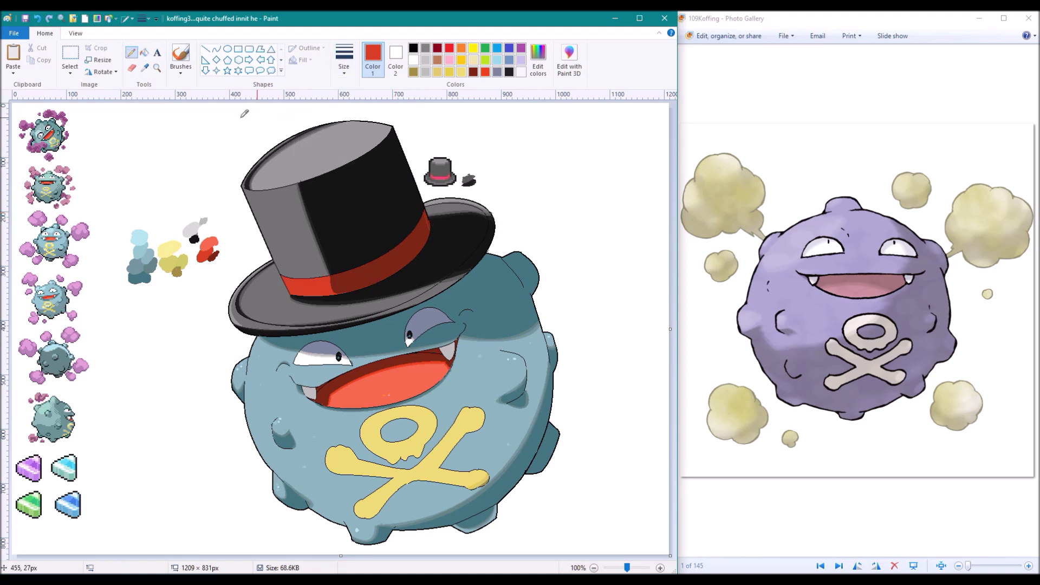
Sample the tongue's orange-red and draw another curve along the band's light and shadow boundary.
click(144, 68)
click(380, 387)
click(217, 49)
mouse_move(328, 270)
mouse_down()
mouse_move(322, 291)
mouse_move(332, 292)
mouse_up()
Fill the hat band's lit section with pink sampled from the small hat sprite, and resample the band's dark red.
click(144, 68)
click(440, 177)
click(144, 52)
click(306, 286)
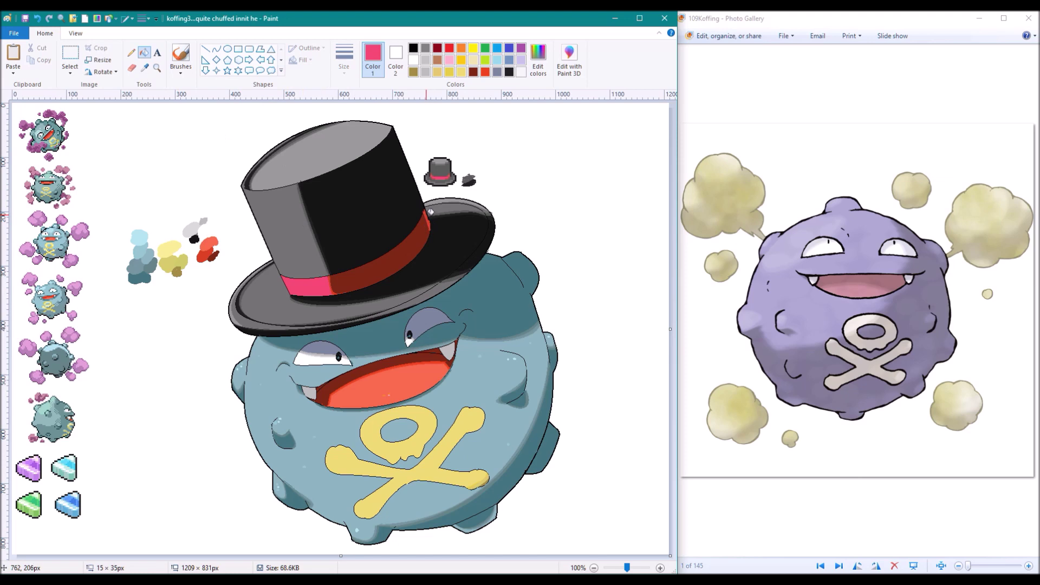
click(144, 67)
click(393, 261)
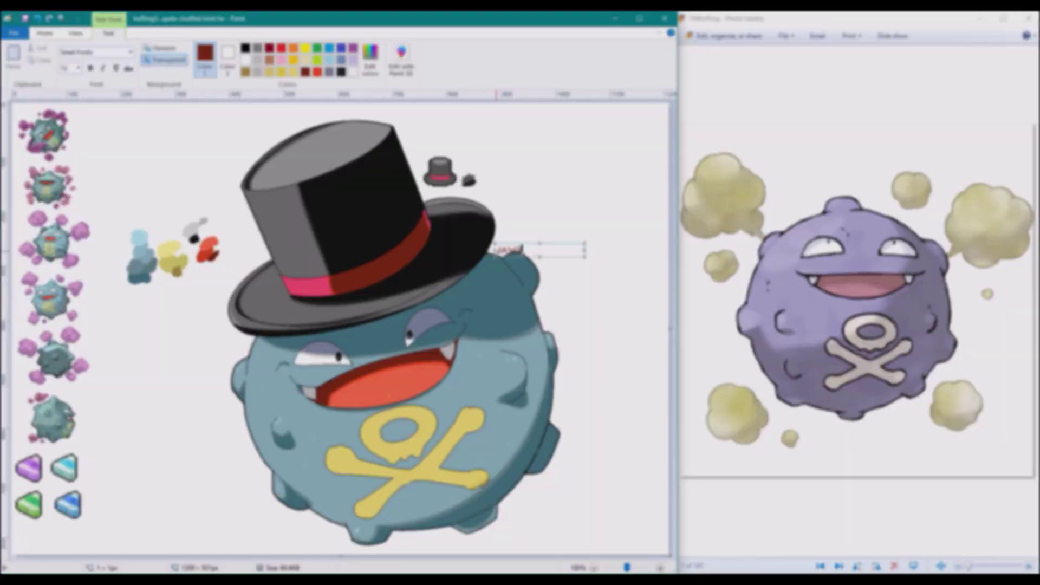